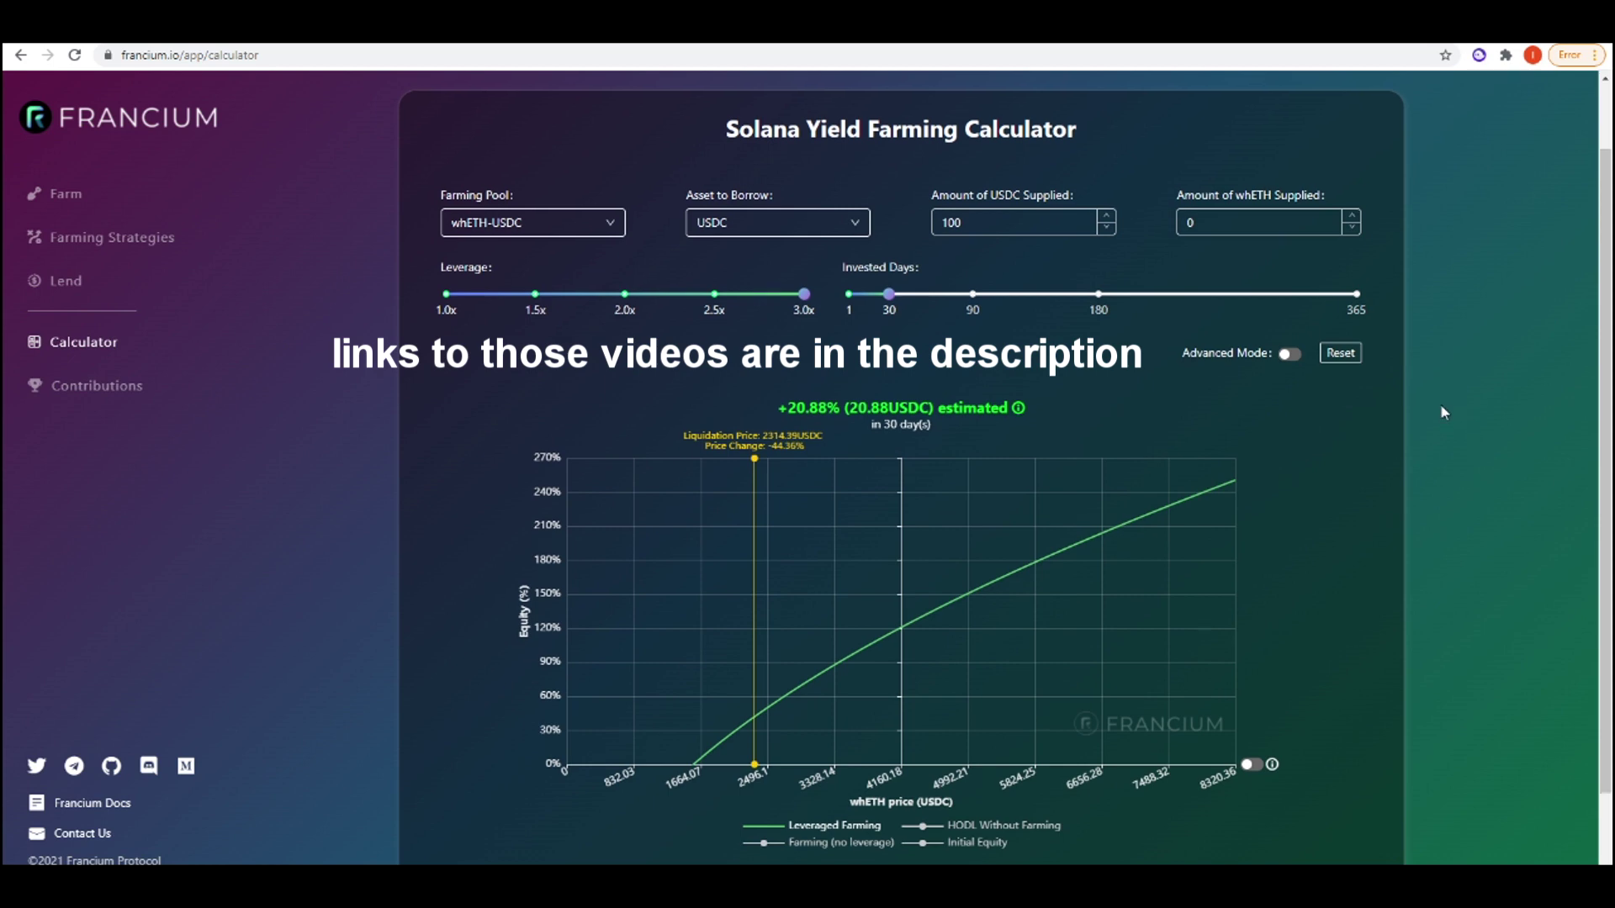
{"action": "scroll", "coordinate": [1439, 404], "scroll_direction": "up", "scroll_amount": 1}
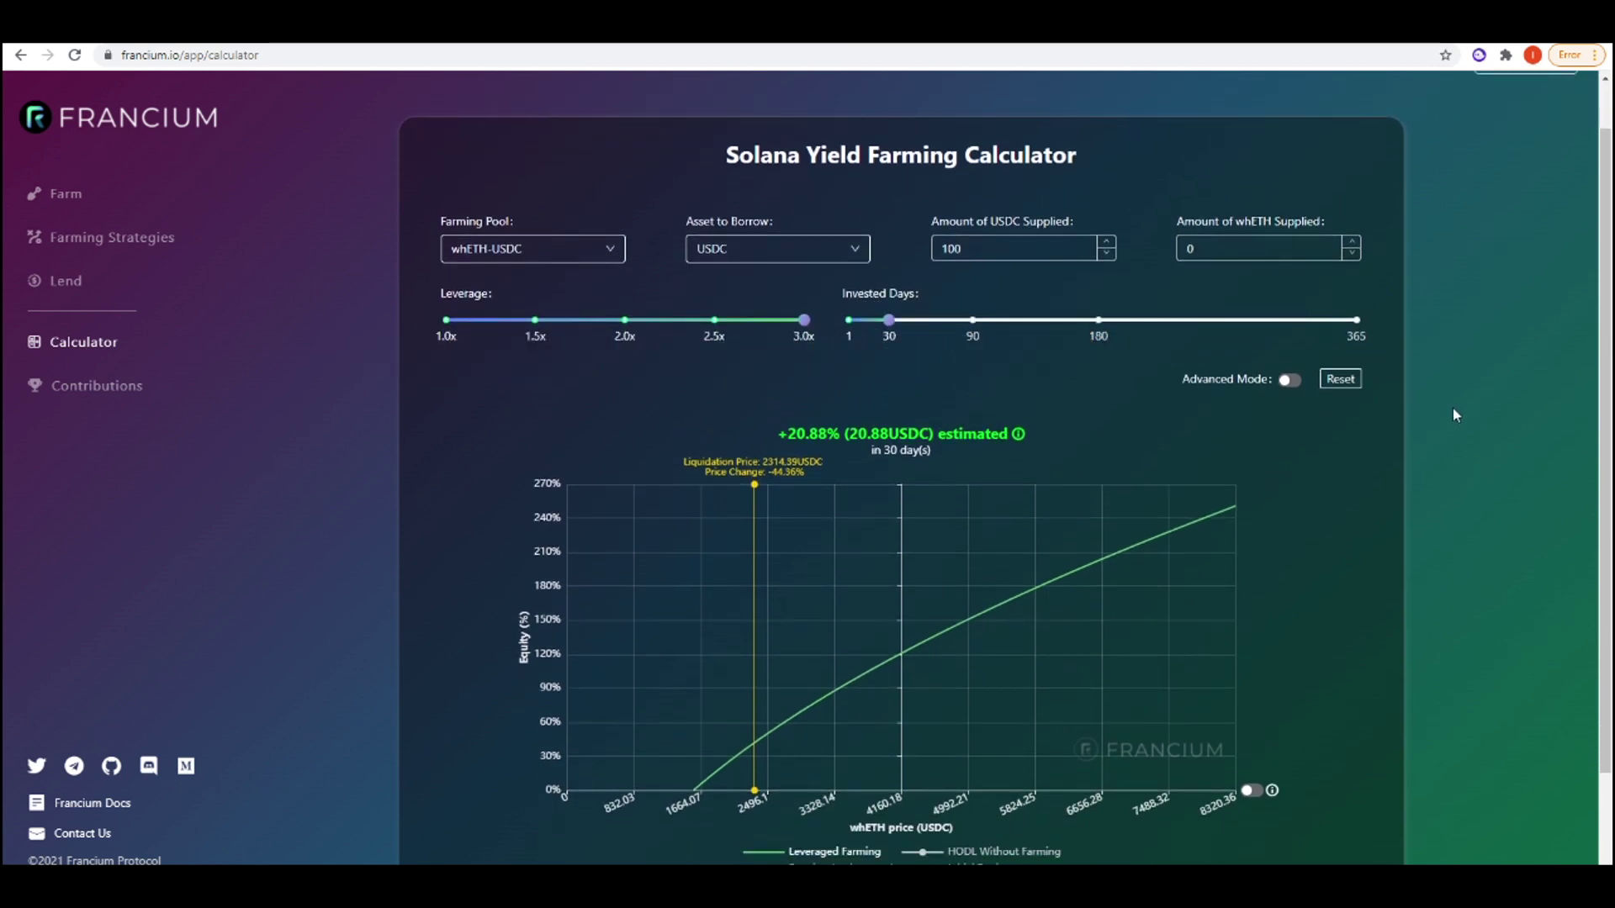
{"action": "scroll", "coordinate": [1453, 410], "scroll_direction": "down", "scroll_amount": 1}
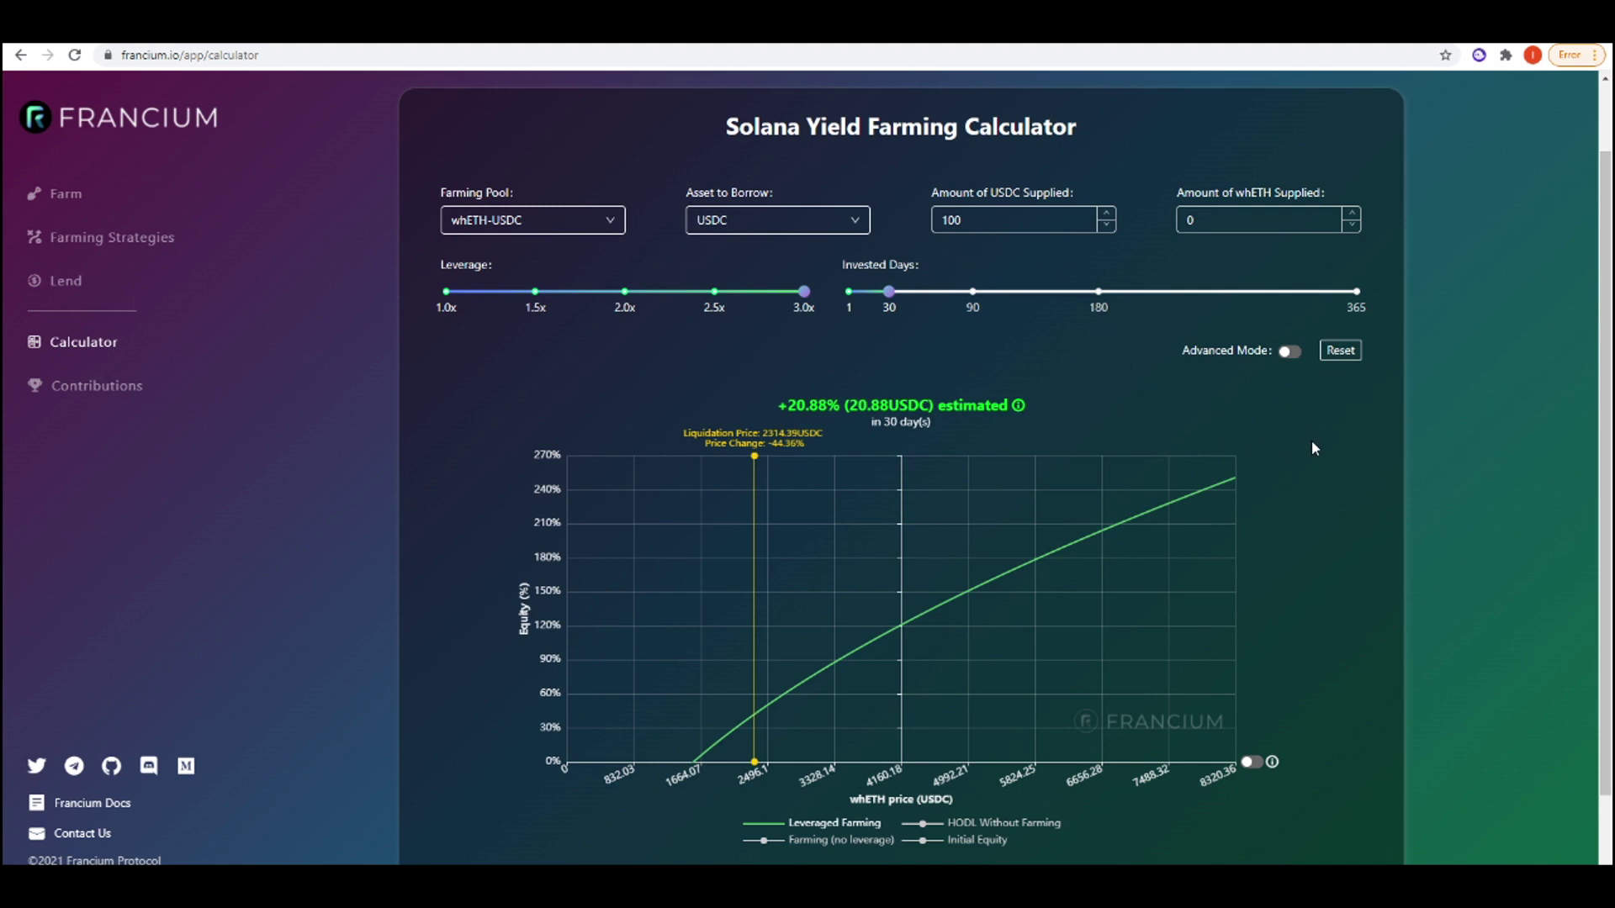
{"action": "scroll", "coordinate": [1317, 433], "scroll_direction": "down", "scroll_amount": 1}
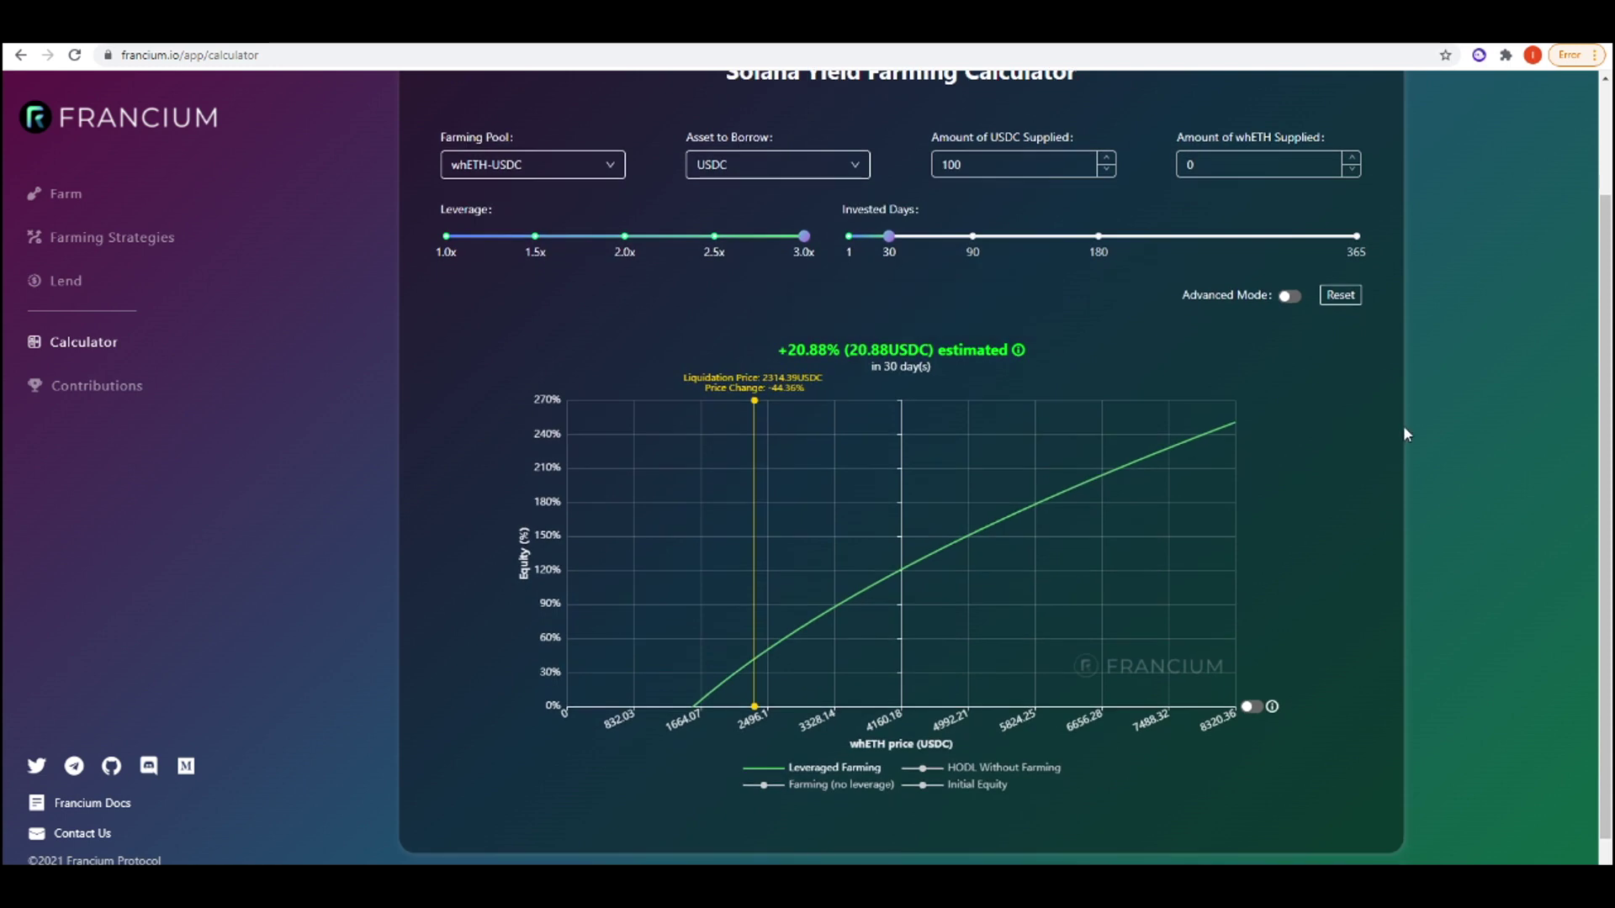
{"action": "mouse_move", "coordinate": [898, 678]}
{"action": "scroll", "coordinate": [715, 339], "scroll_direction": "up", "scroll_amount": 1}
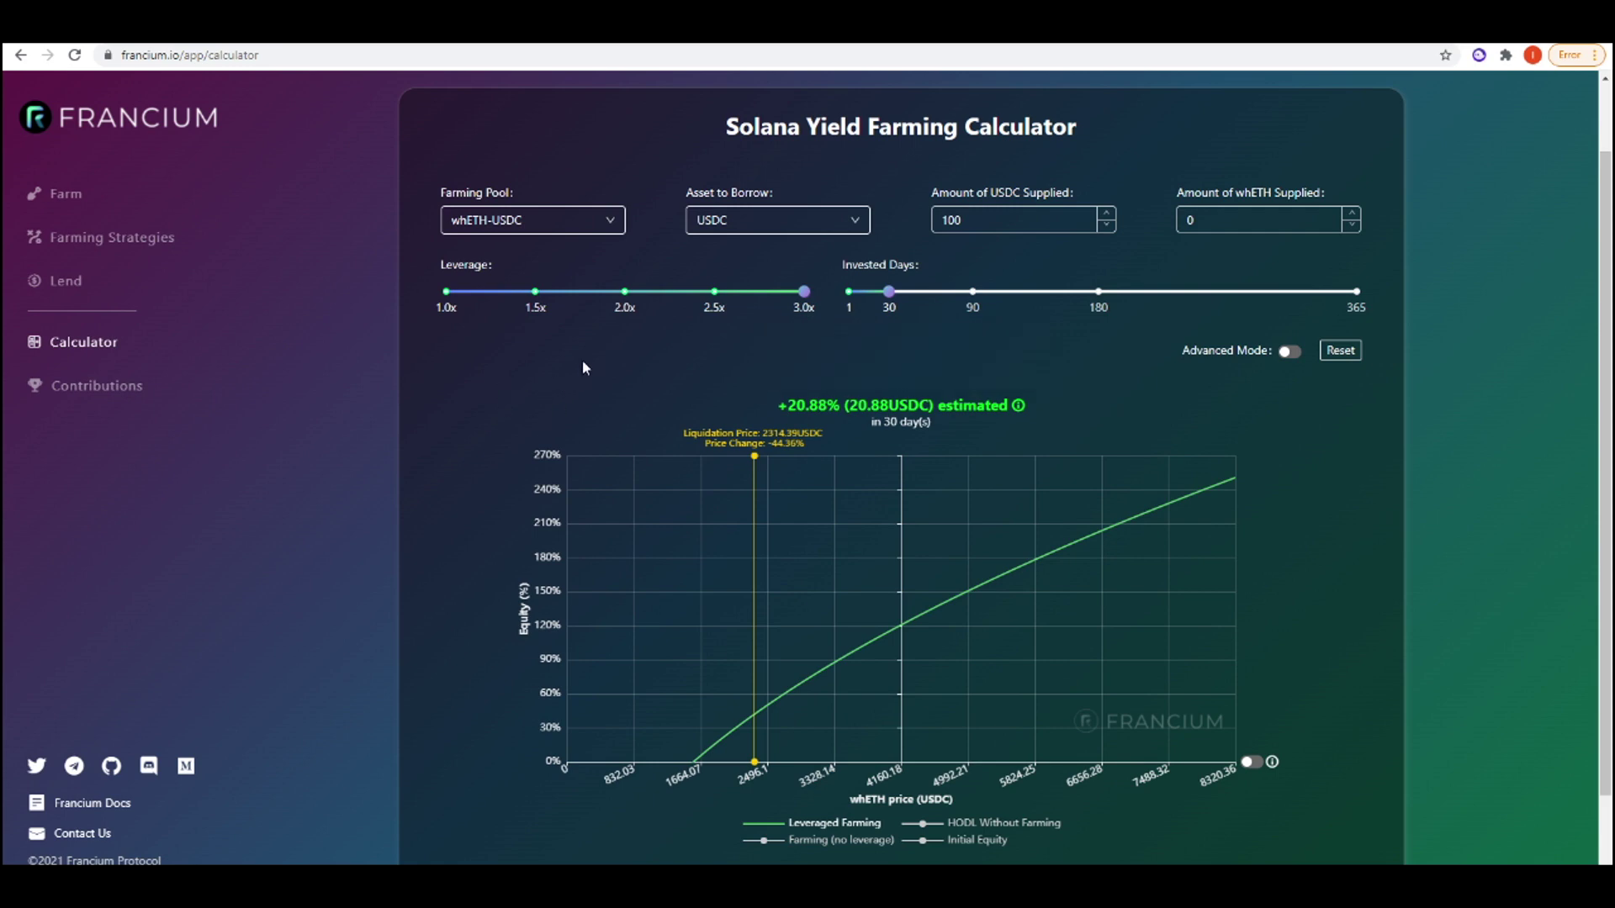
Open the Raydium whETH-USDC Pseudo-Delta Neutral Hedging Strategy from the farming strategies, check its APR, and close its details.
{"action": "left_click", "coordinate": [147, 120]}
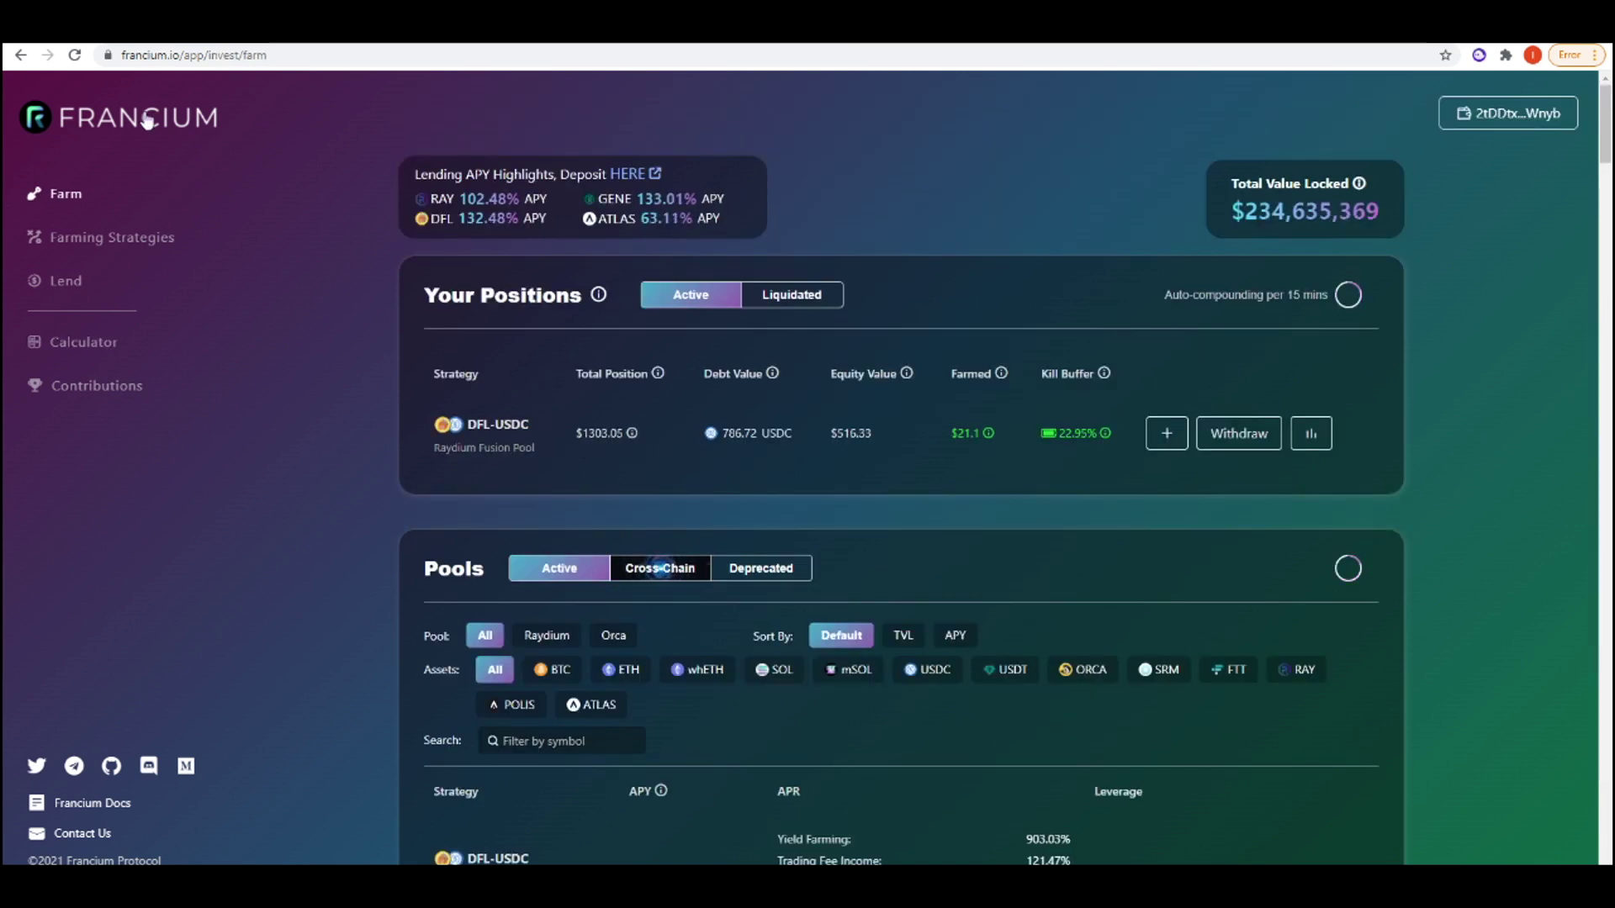
{"action": "left_click", "coordinate": [114, 249]}
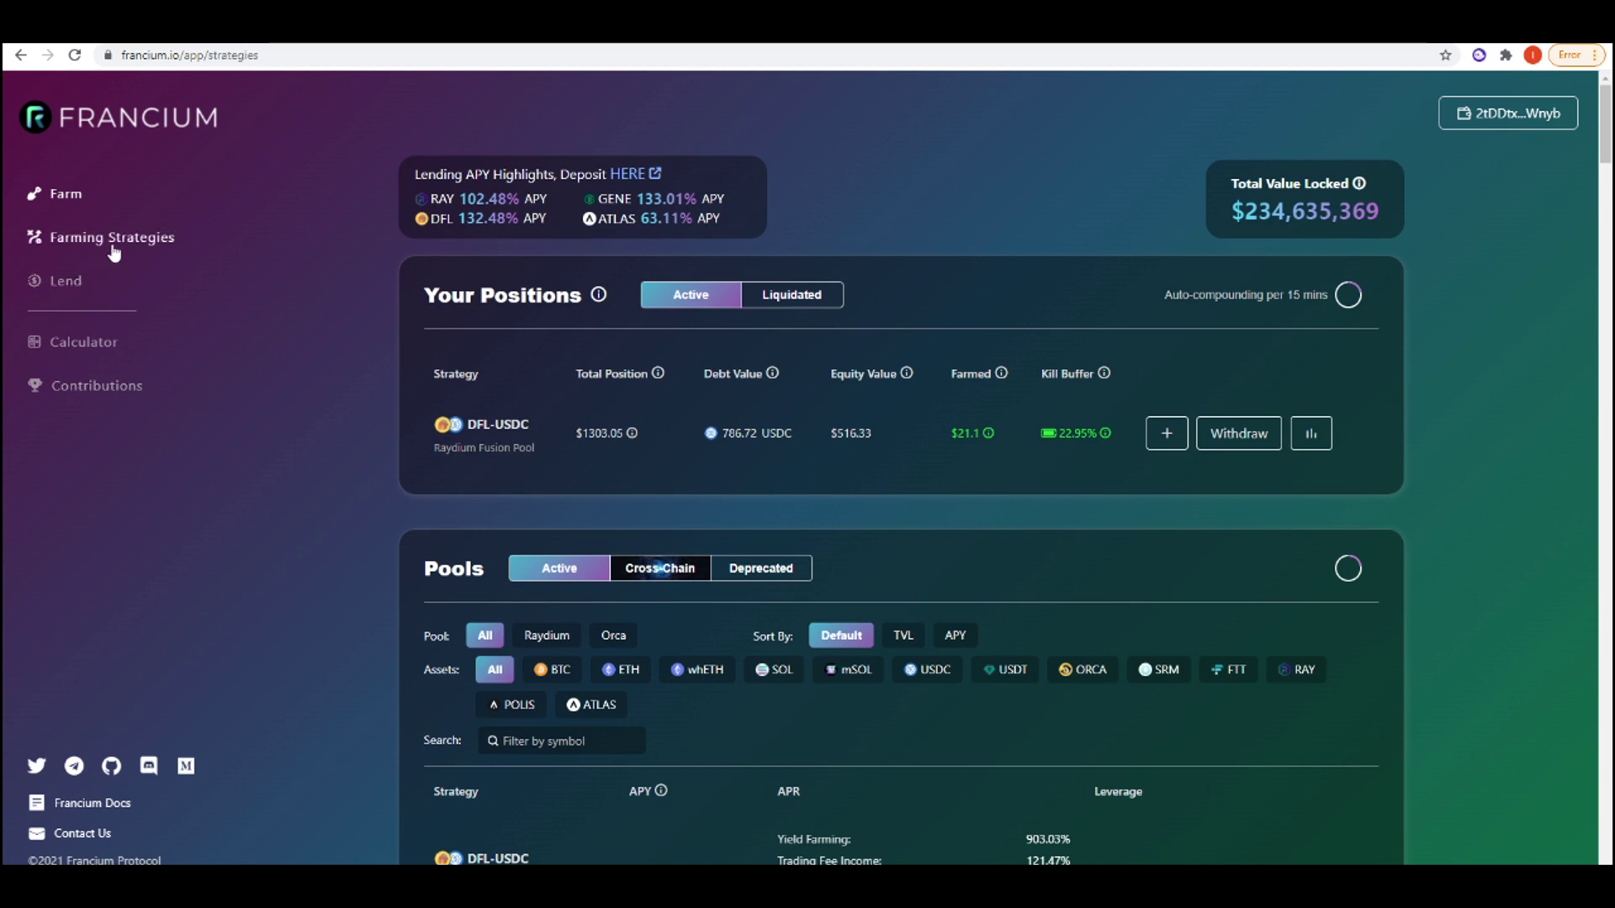
{"action": "scroll", "coordinate": [507, 447], "scroll_direction": "down", "scroll_amount": 2}
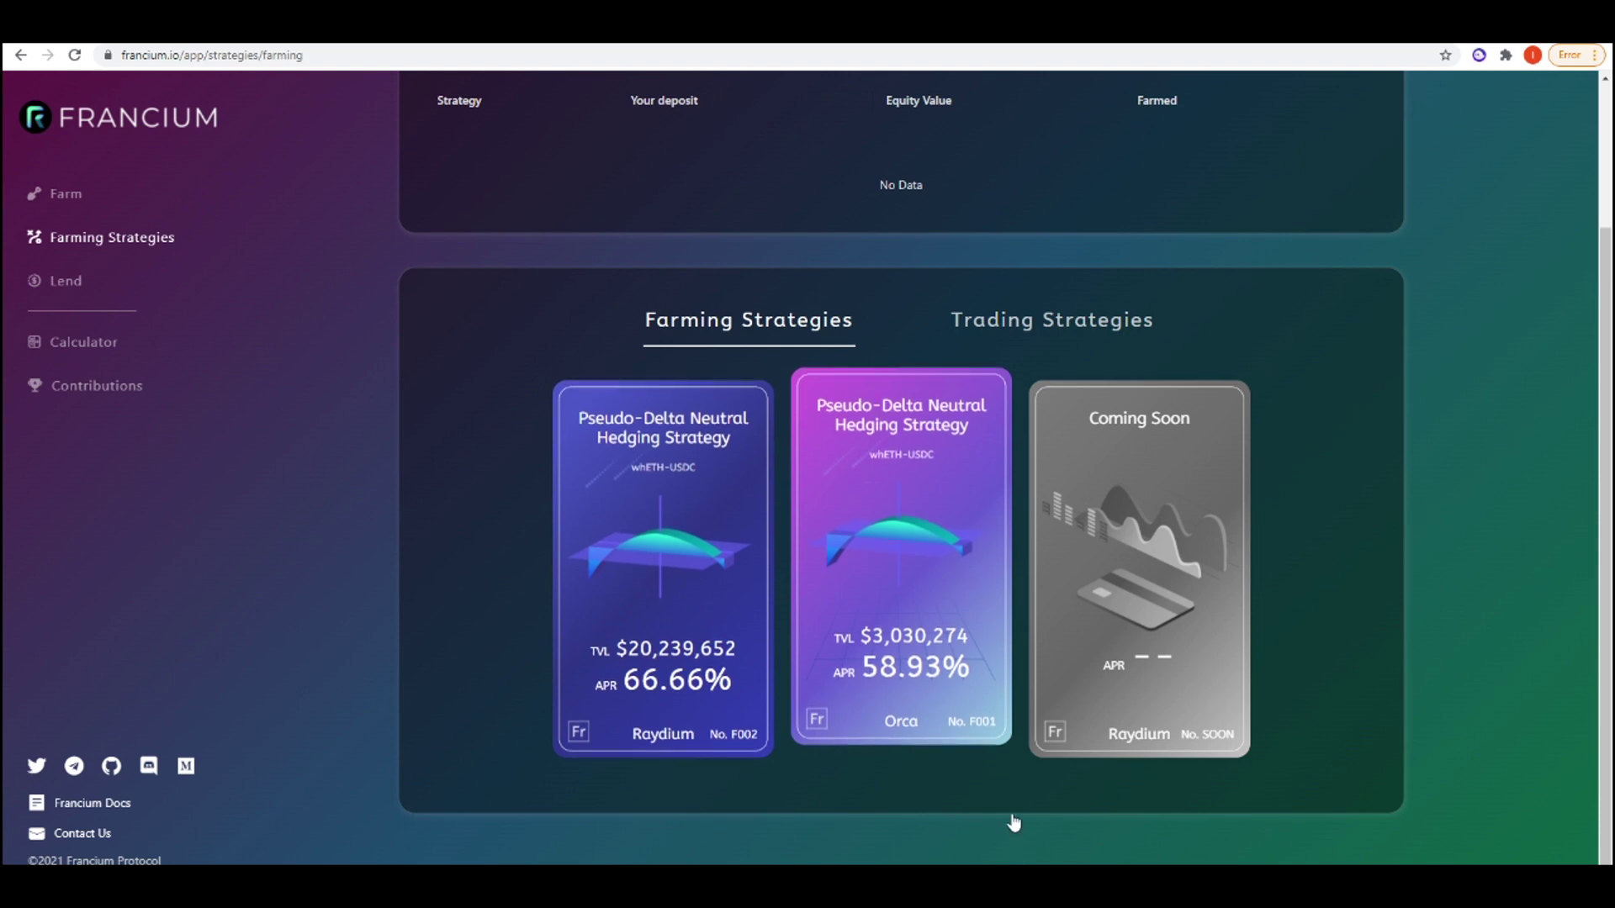
{"action": "left_click", "coordinate": [710, 439]}
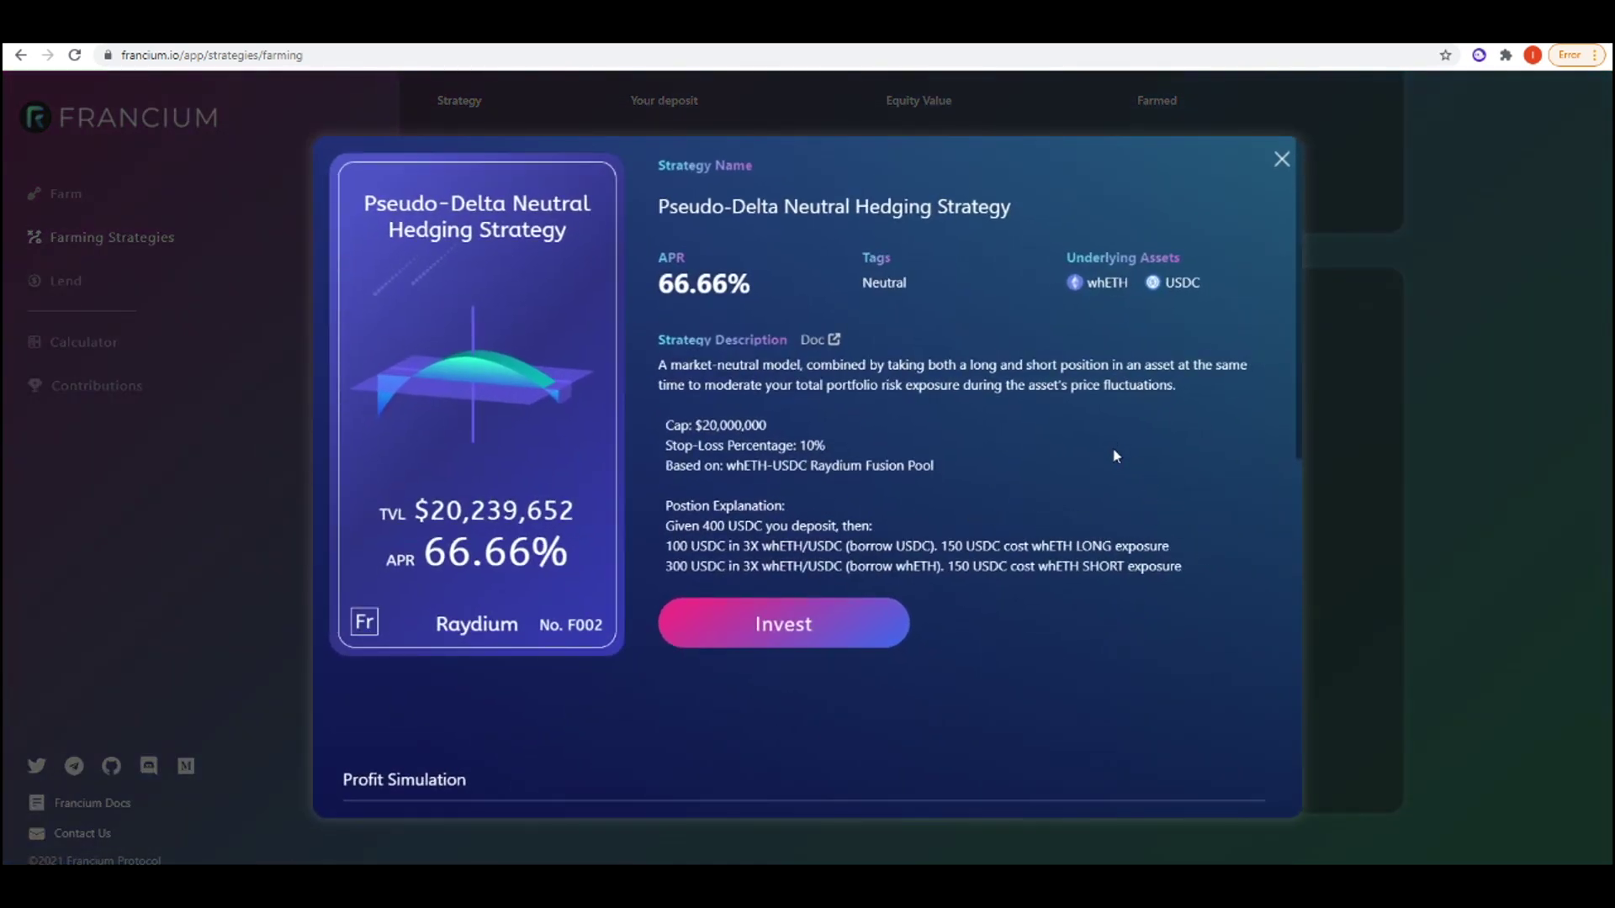
{"action": "left_click_drag", "start_coordinate": [662, 296], "coordinate": [751, 290]}
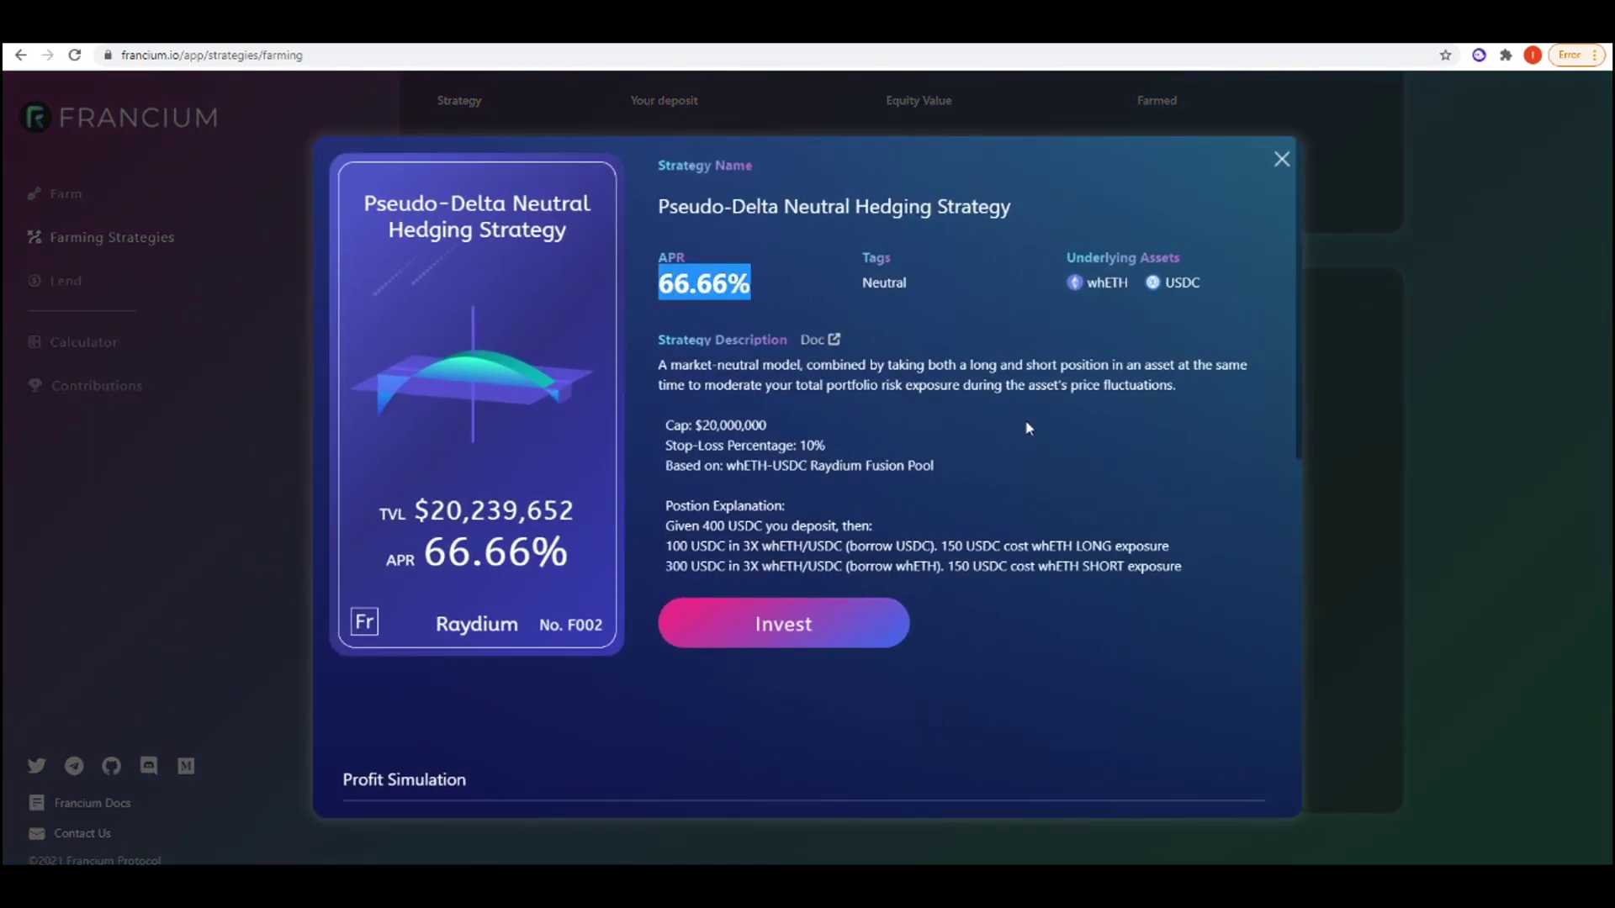
{"action": "left_click", "coordinate": [1259, 245]}
{"action": "left_click", "coordinate": [1280, 161]}
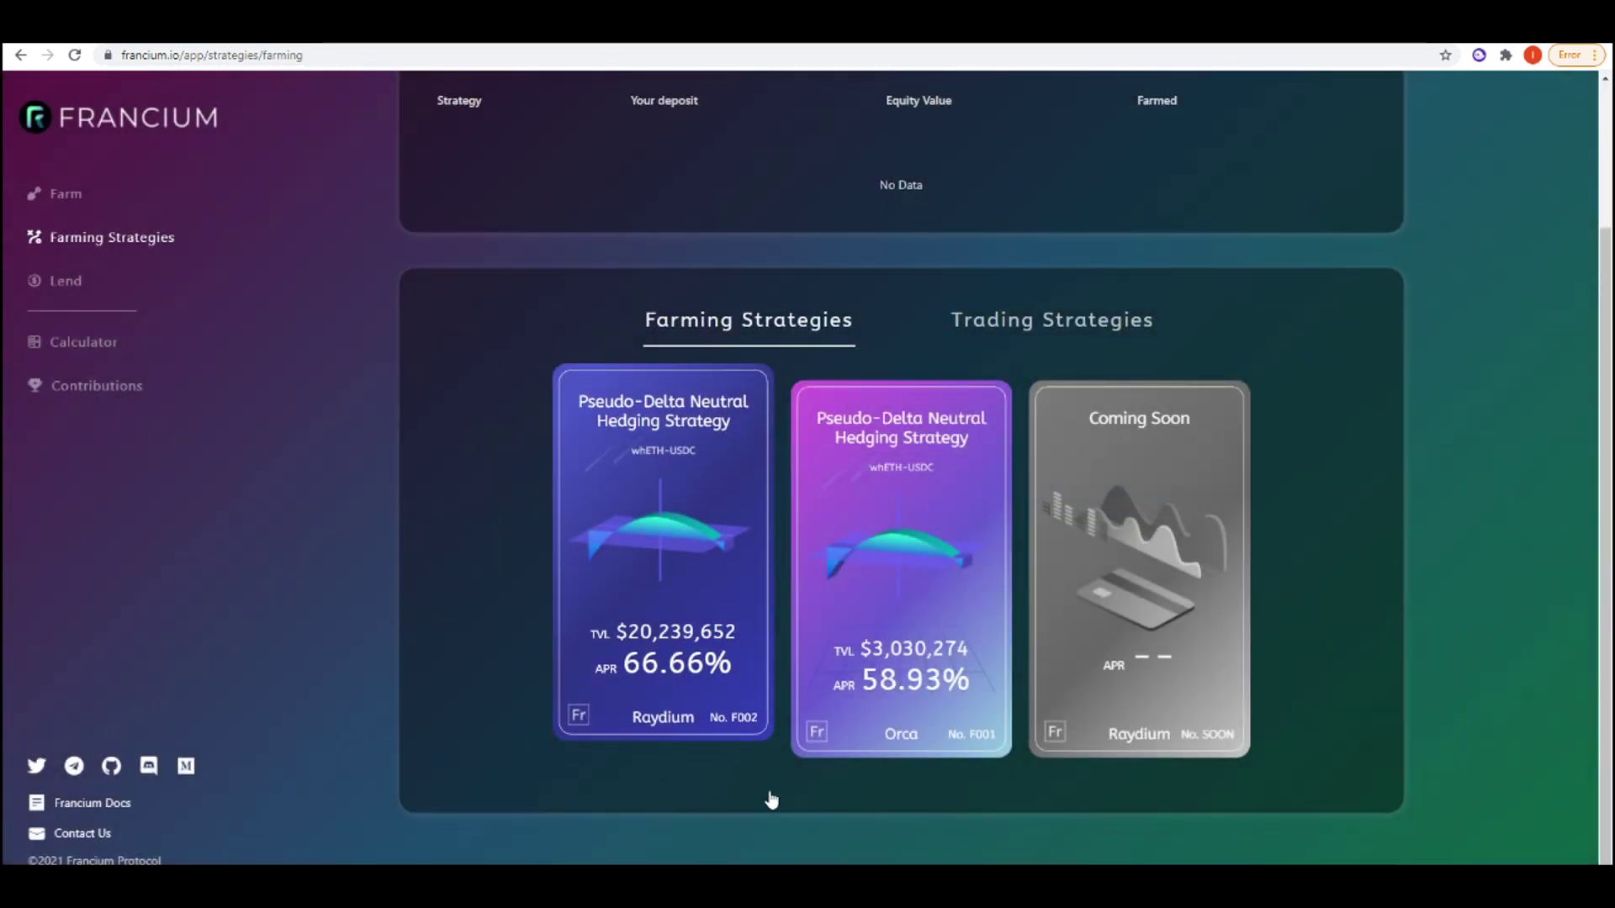
Open the documentation of the Raydium Pseudo-Delta Neutral Hedging Strategy and read its definition and position setup.
{"action": "left_click", "coordinate": [692, 548]}
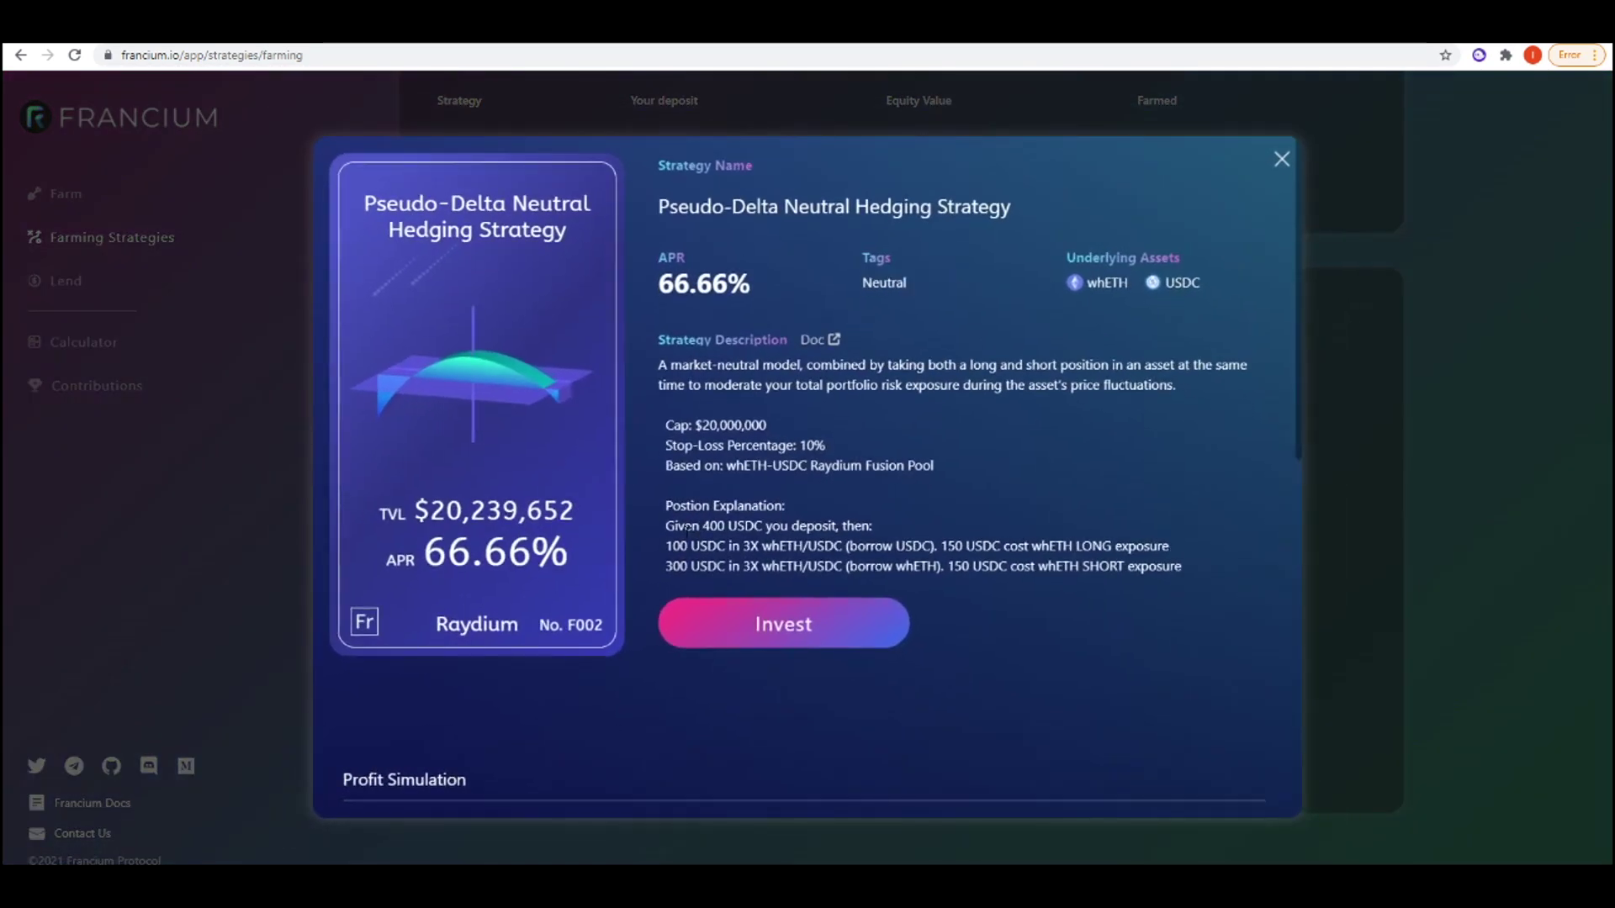
{"action": "left_click", "coordinate": [821, 351]}
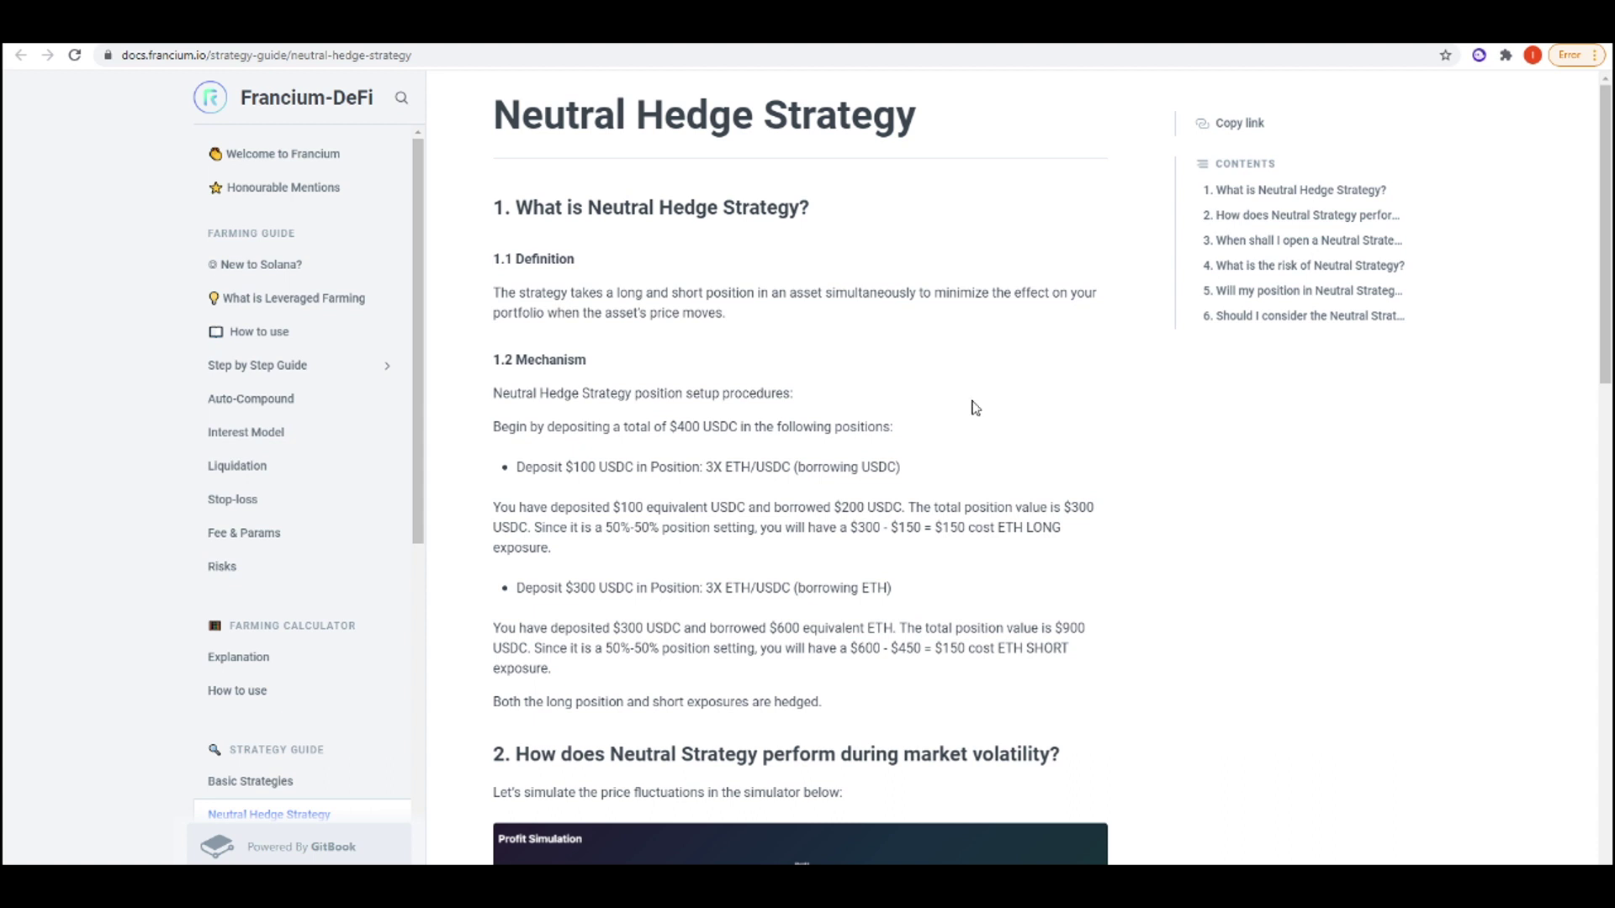
{"action": "scroll", "coordinate": [622, 387], "scroll_direction": "down", "scroll_amount": 1}
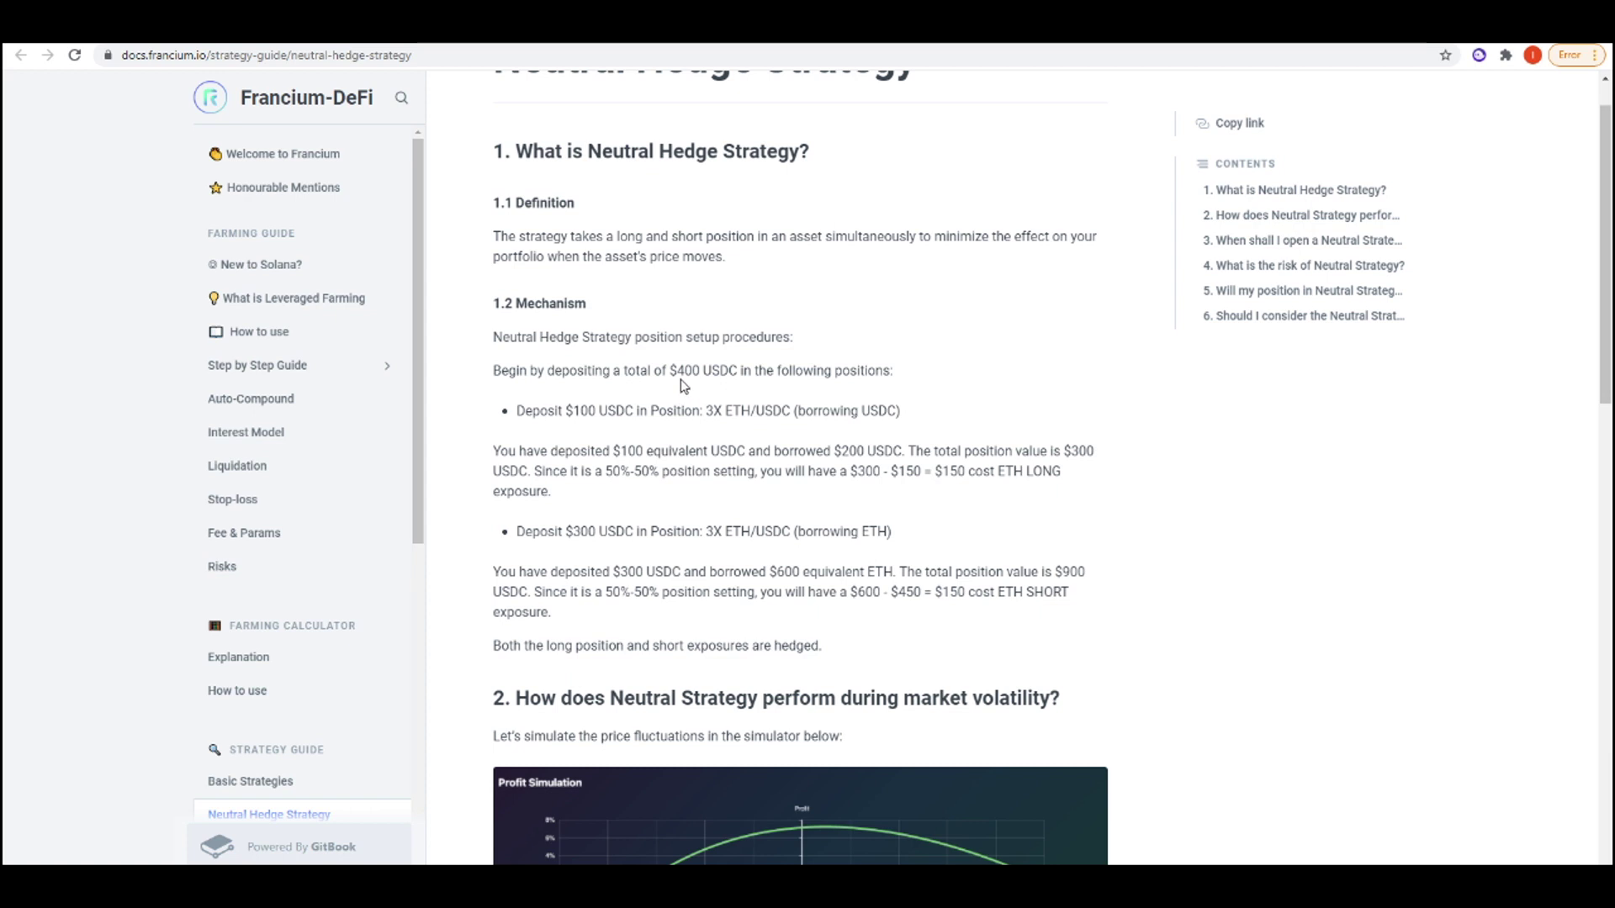
{"action": "scroll", "coordinate": [680, 380], "scroll_direction": "down", "scroll_amount": 1}
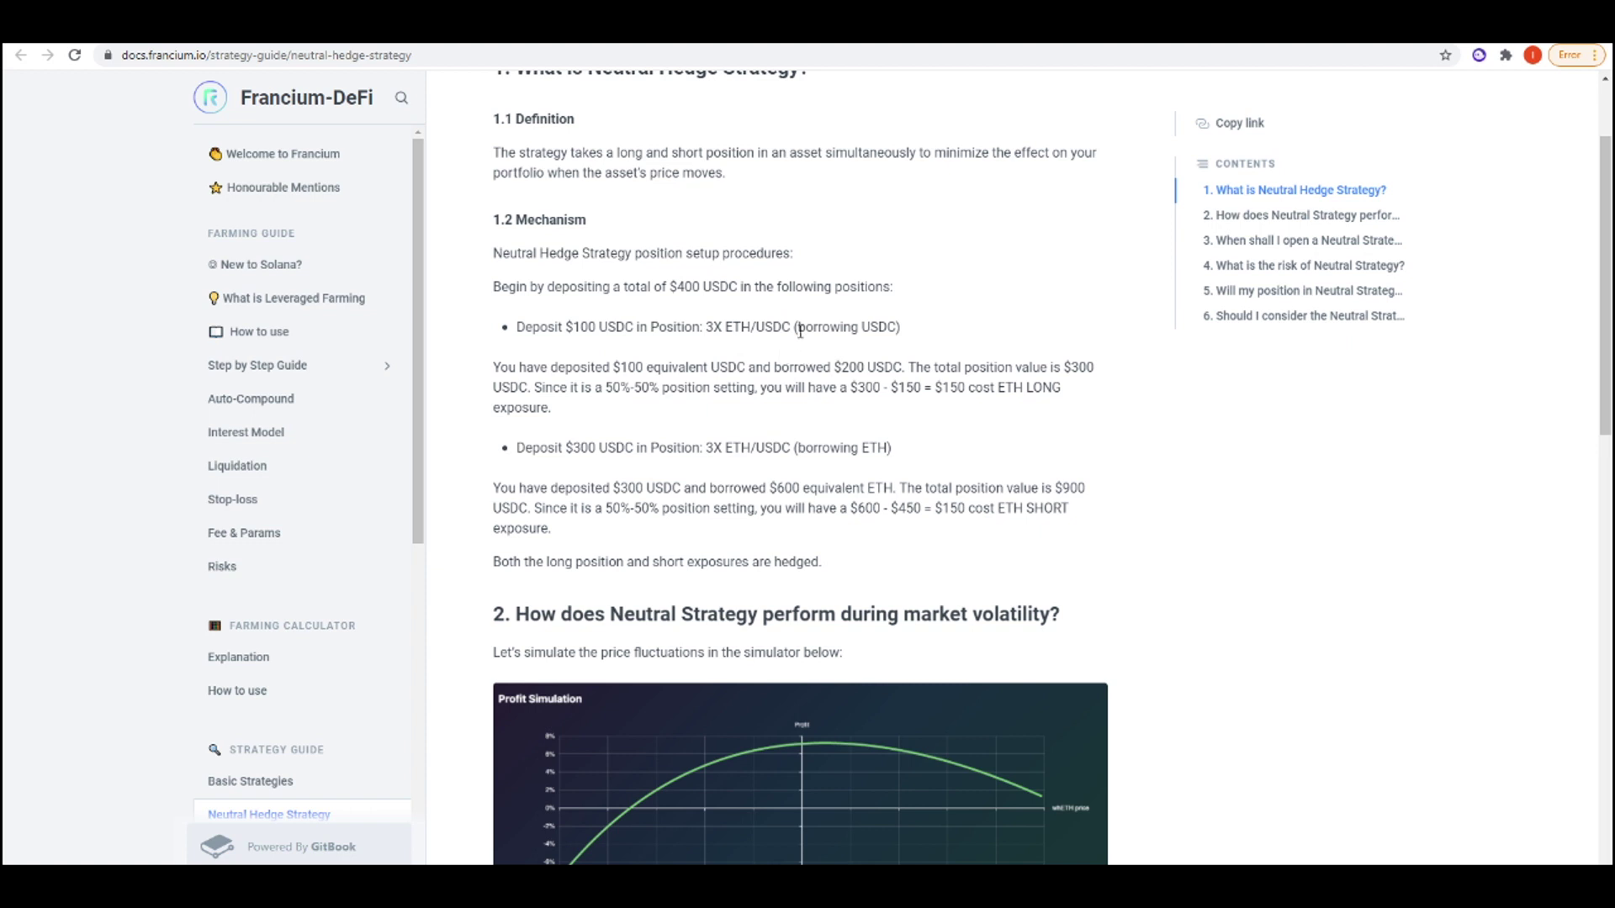
Examine the mechanism section, highlighting the USDC borrowing note and the figures in the ETH short exposure calculation.
{"action": "left_click_drag", "start_coordinate": [798, 327], "coordinate": [897, 333]}
{"action": "left_click", "coordinate": [948, 339]}
{"action": "scroll", "coordinate": [605, 390], "scroll_direction": "down", "scroll_amount": 1}
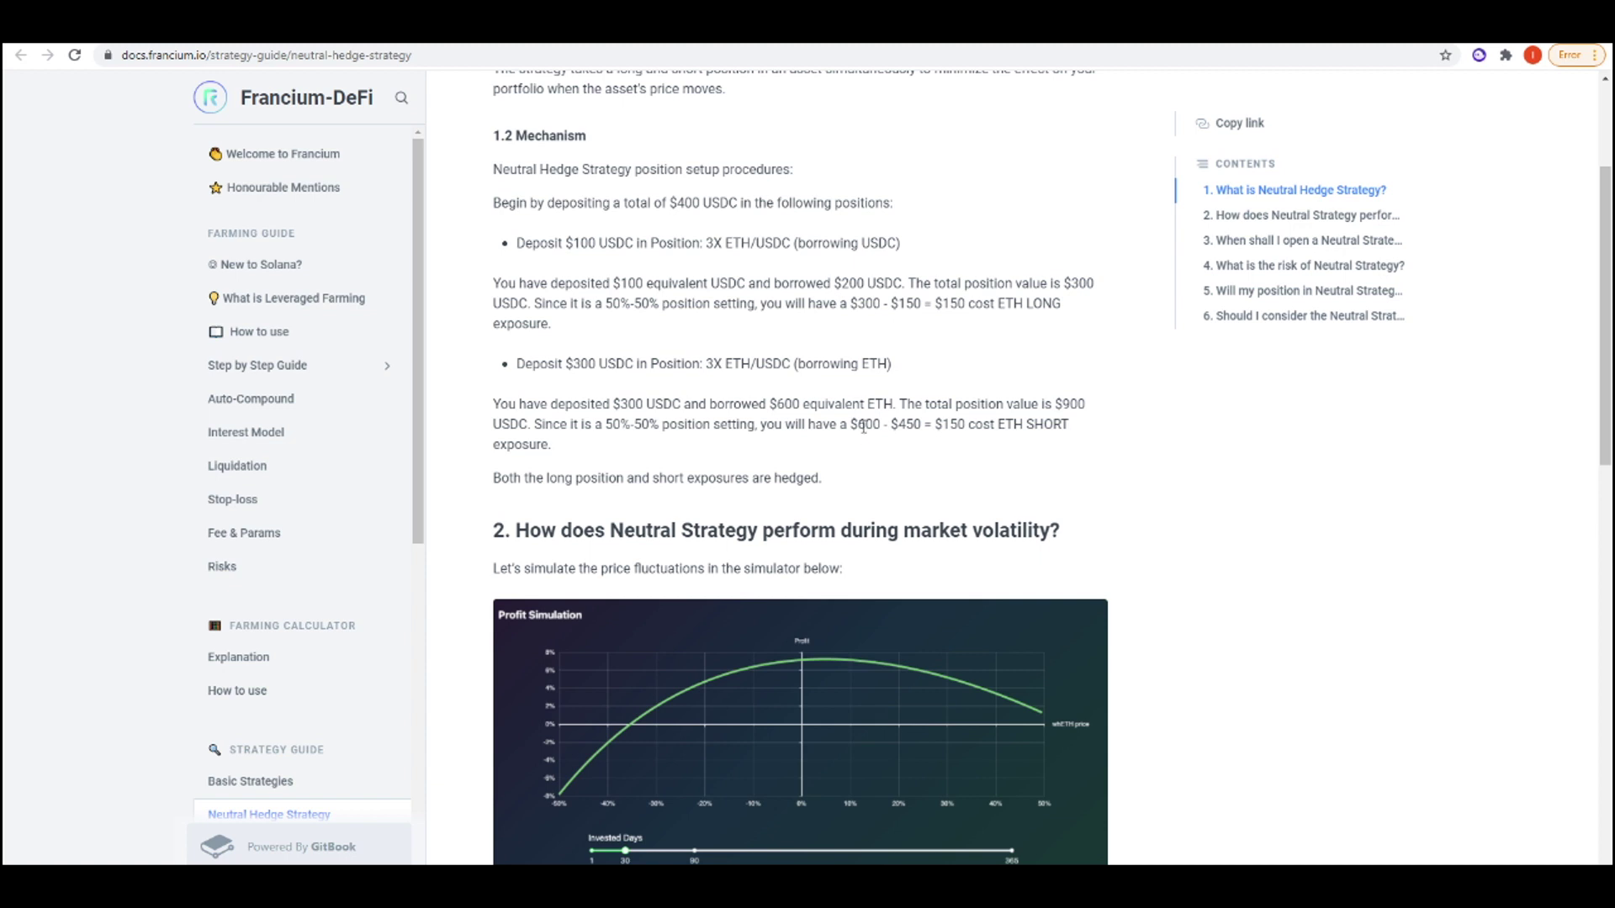
{"action": "double_click", "coordinate": [866, 425]}
{"action": "left_click", "coordinate": [898, 448]}
{"action": "left_click_drag", "start_coordinate": [898, 425], "coordinate": [918, 426]}
{"action": "left_click", "coordinate": [920, 455]}
Switch to the handwritten notes in Snipping Tool, maximize the window and draw a bracket below "150 - 150".
{"action": "key", "text": "alt+Tab"}
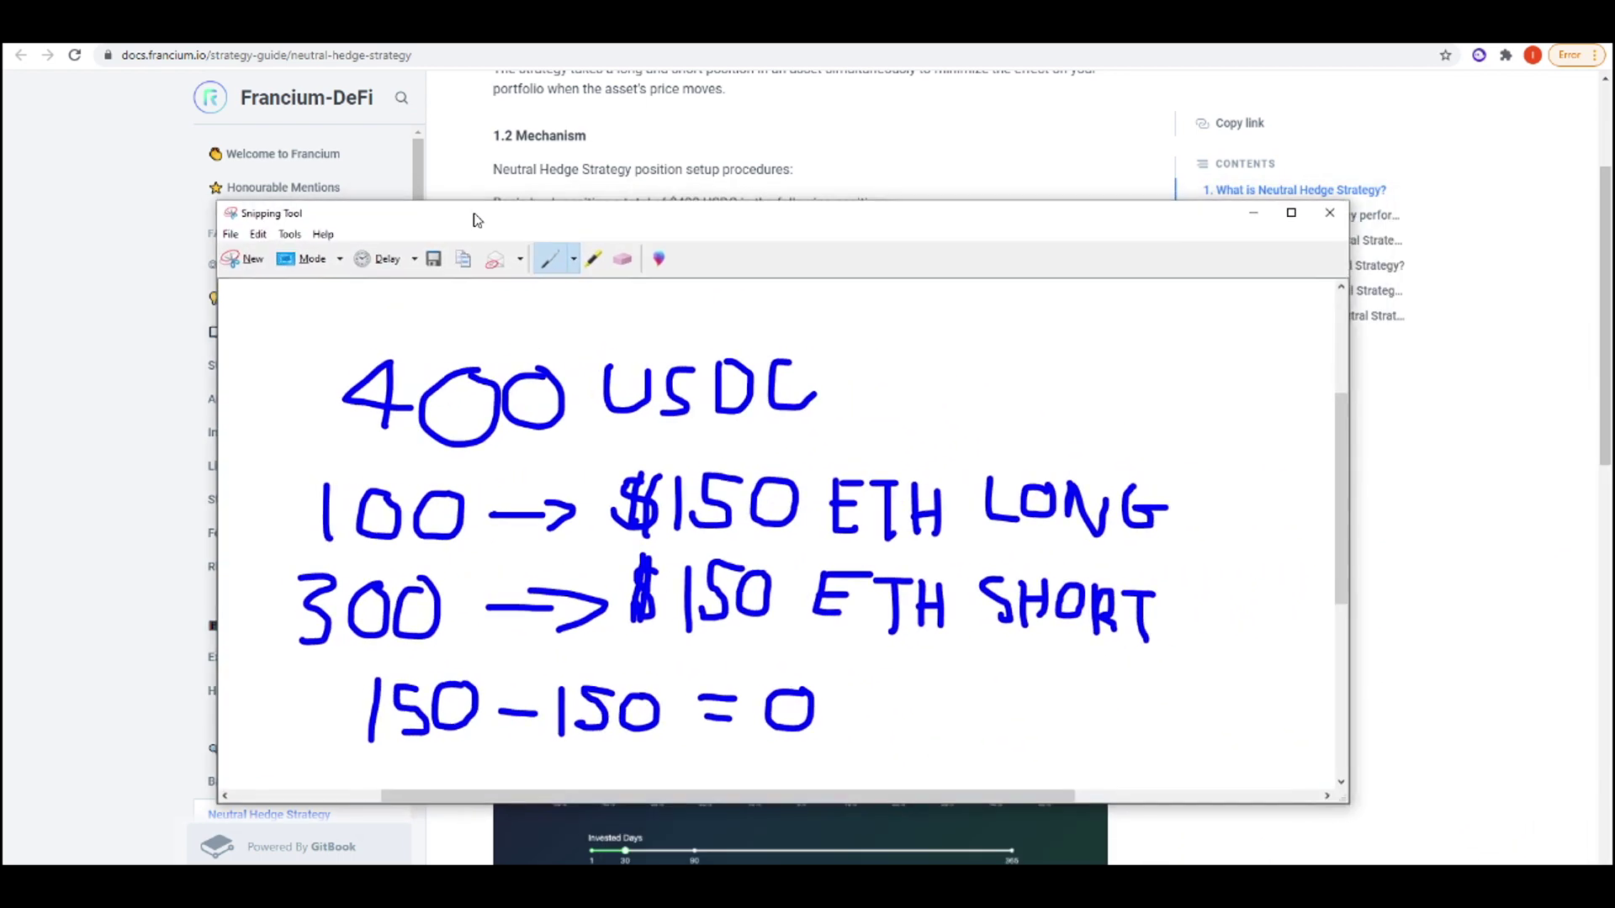
{"action": "double_click", "coordinate": [473, 220]}
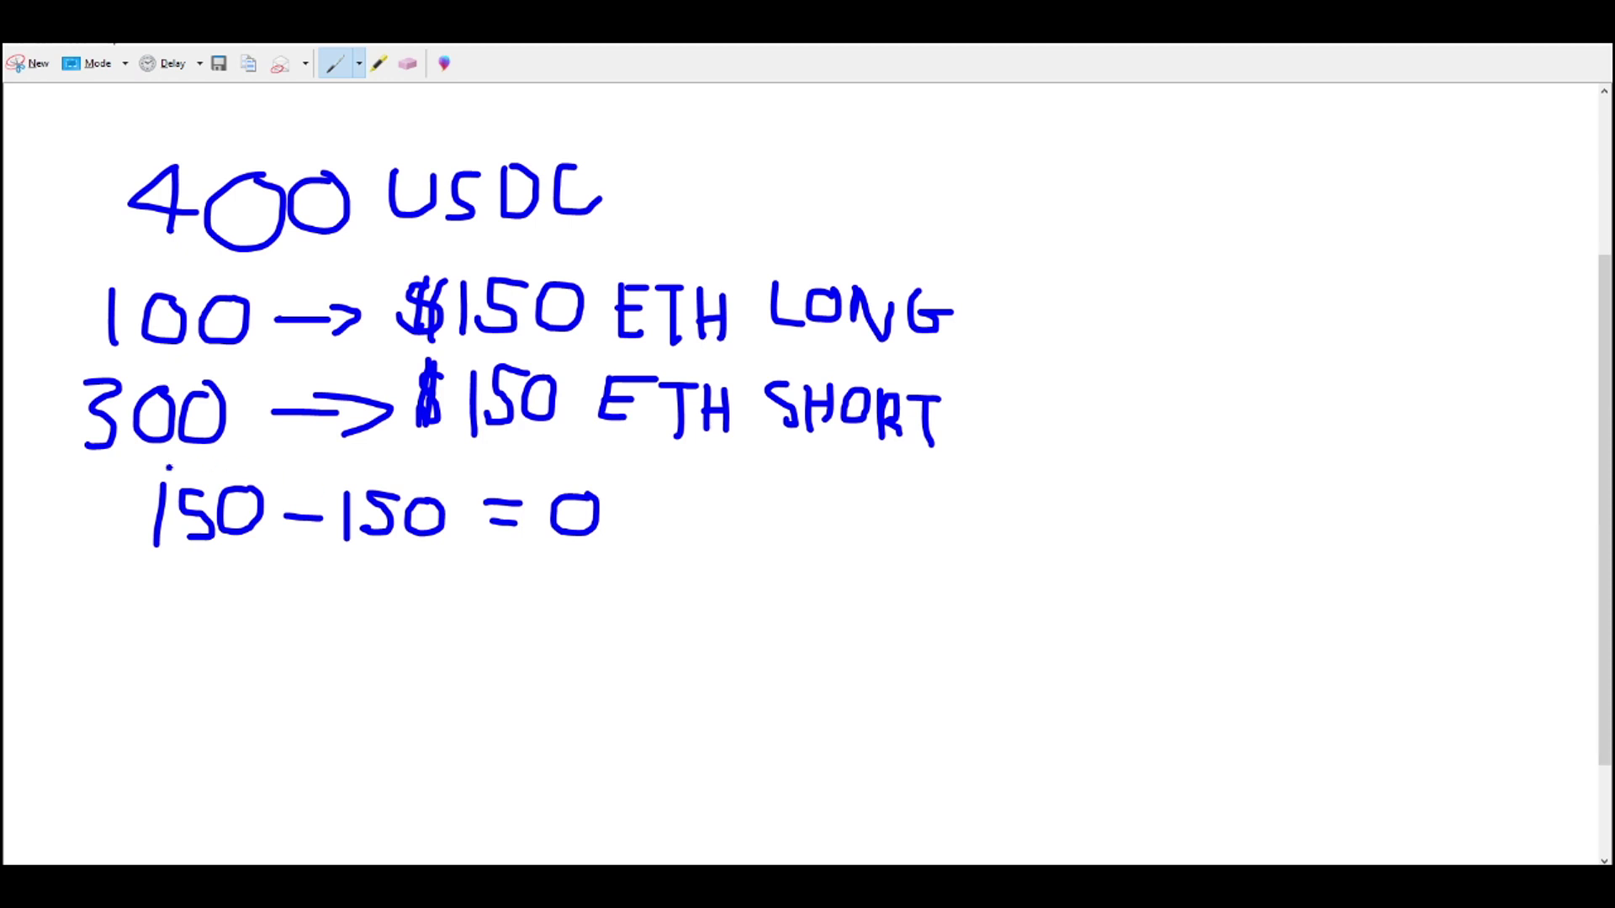
{"action": "mouse_move", "coordinate": [133, 554]}
{"action": "left_mouse_down"}
{"action": "mouse_move", "coordinate": [397, 589]}
{"action": "mouse_move", "coordinate": [460, 543]}
{"action": "left_mouse_up"}
{"action": "scroll", "coordinate": [460, 542], "scroll_direction": "down", "scroll_amount": 1}
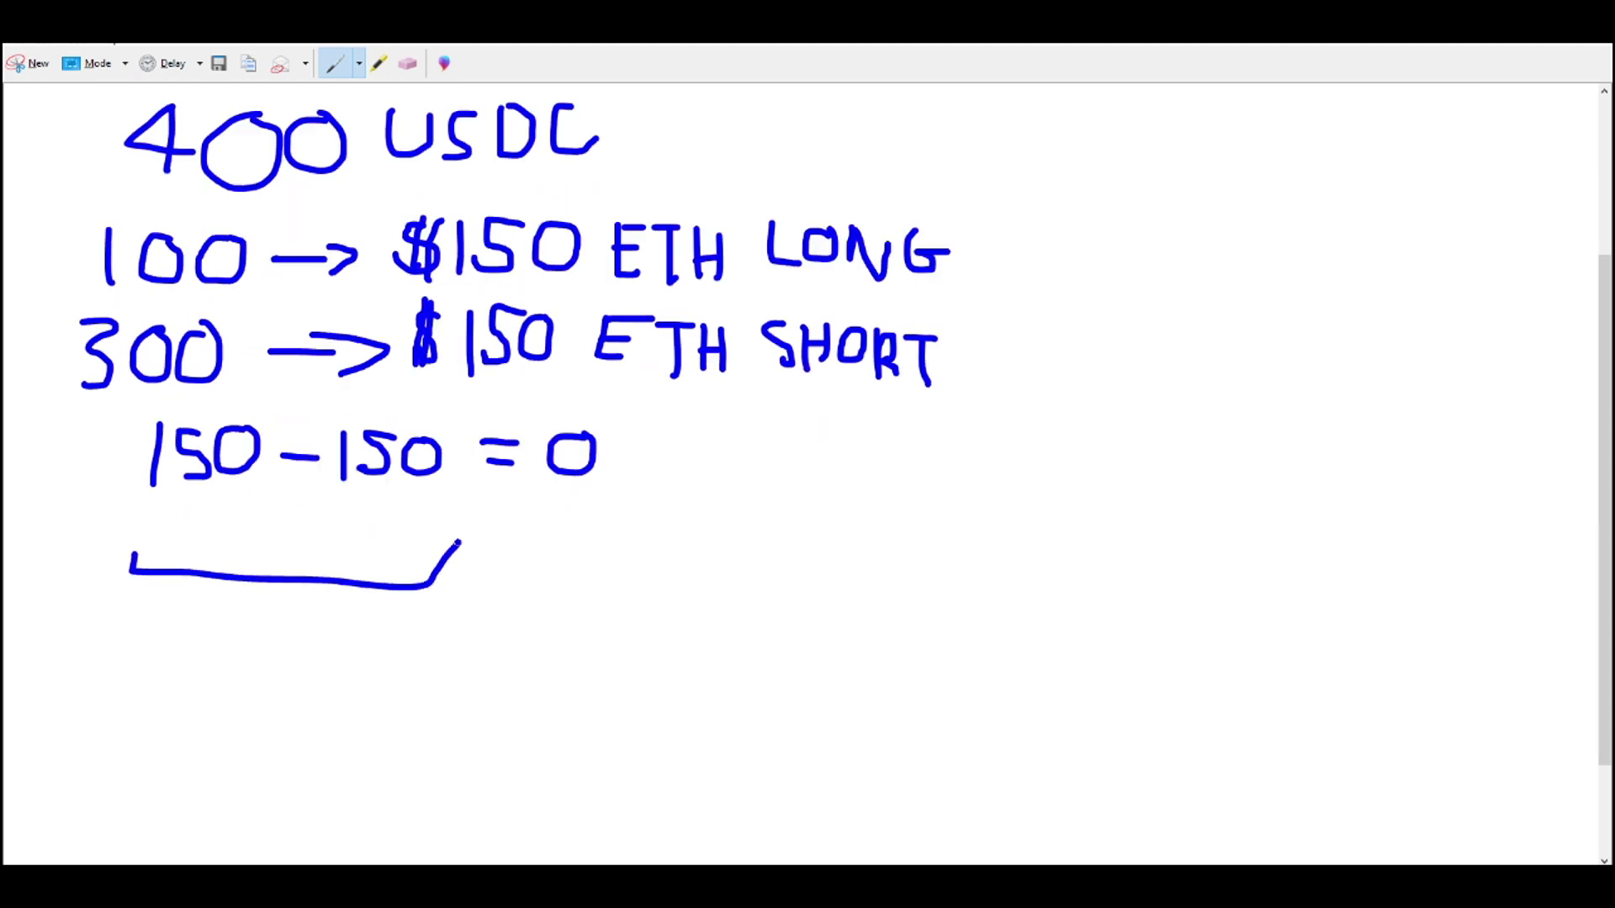
{"action": "scroll", "coordinate": [561, 479], "scroll_direction": "up", "scroll_amount": 1}
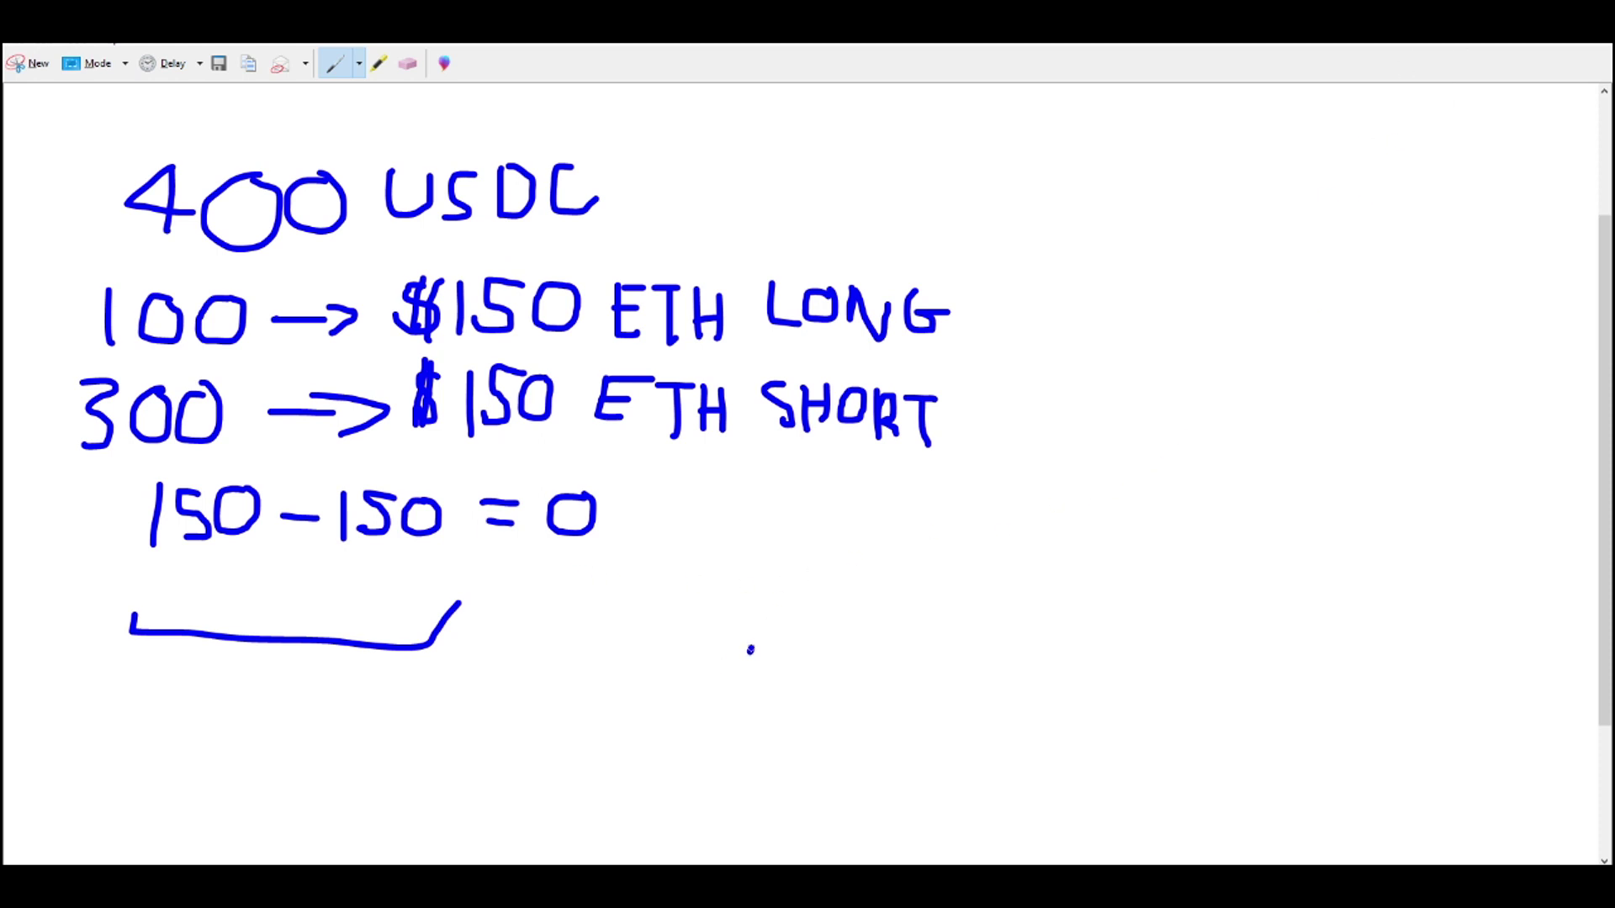
Draw a zigzag price curve beside the bracket with a roughly horizontal baseline running through it.
{"action": "mouse_move", "coordinate": [750, 650]}
{"action": "left_mouse_down"}
{"action": "mouse_move", "coordinate": [975, 620]}
{"action": "mouse_move", "coordinate": [1265, 514]}
{"action": "mouse_move", "coordinate": [1385, 693]}
{"action": "mouse_move", "coordinate": [1485, 748]}
{"action": "left_mouse_up"}
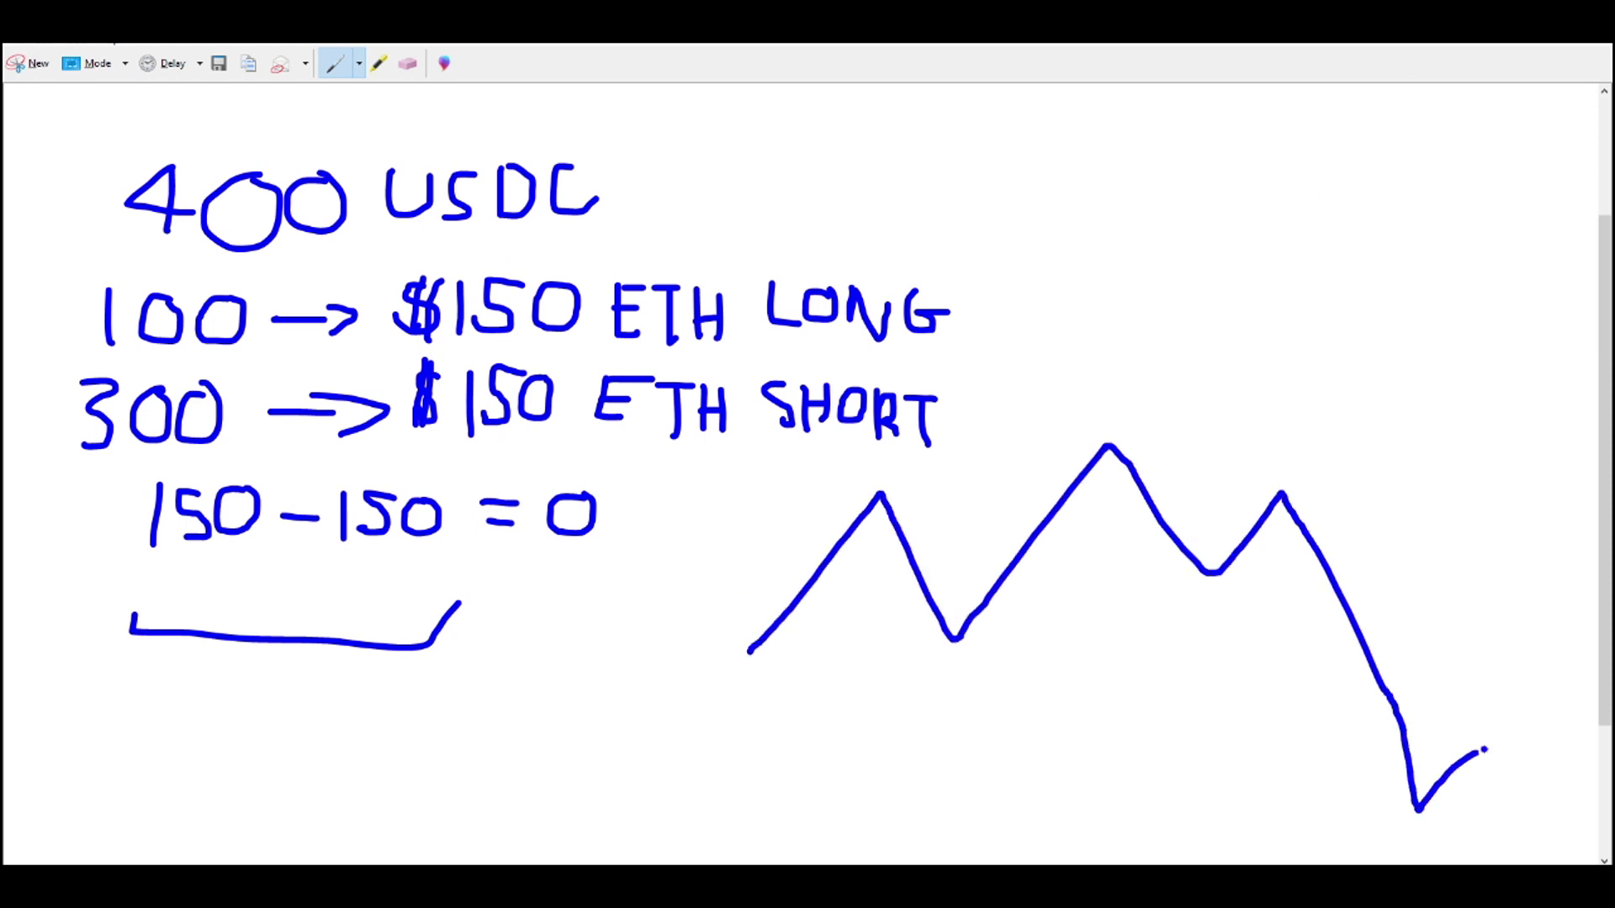
{"action": "left_click_drag", "start_coordinate": [692, 589], "coordinate": [1476, 604]}
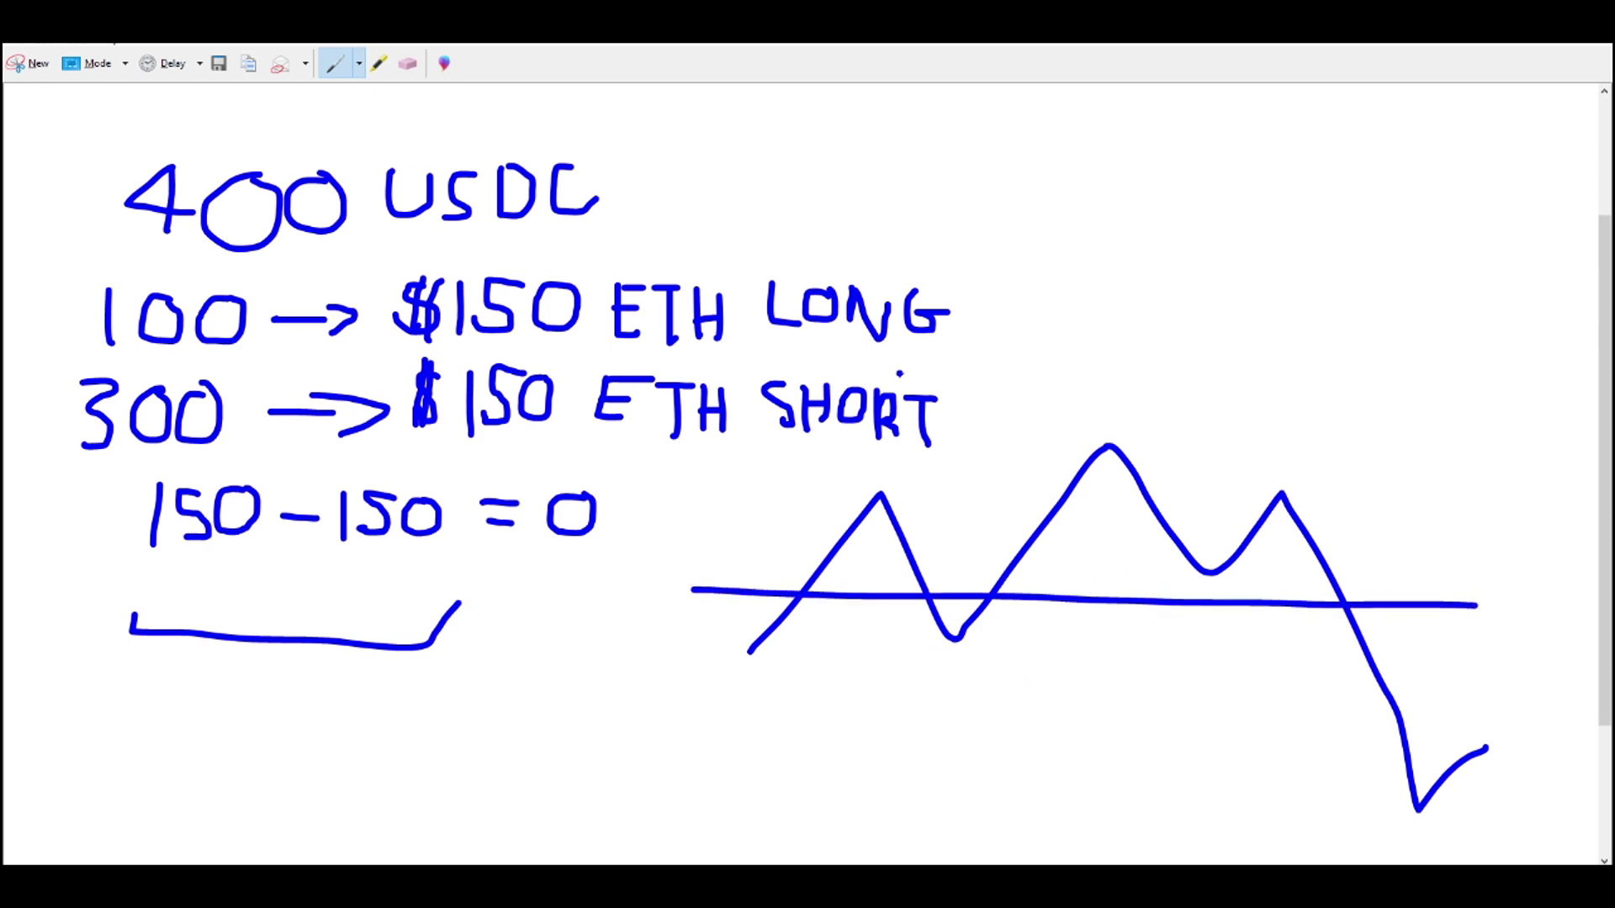
{"action": "scroll", "coordinate": [1362, 93], "scroll_direction": "up", "scroll_amount": 1}
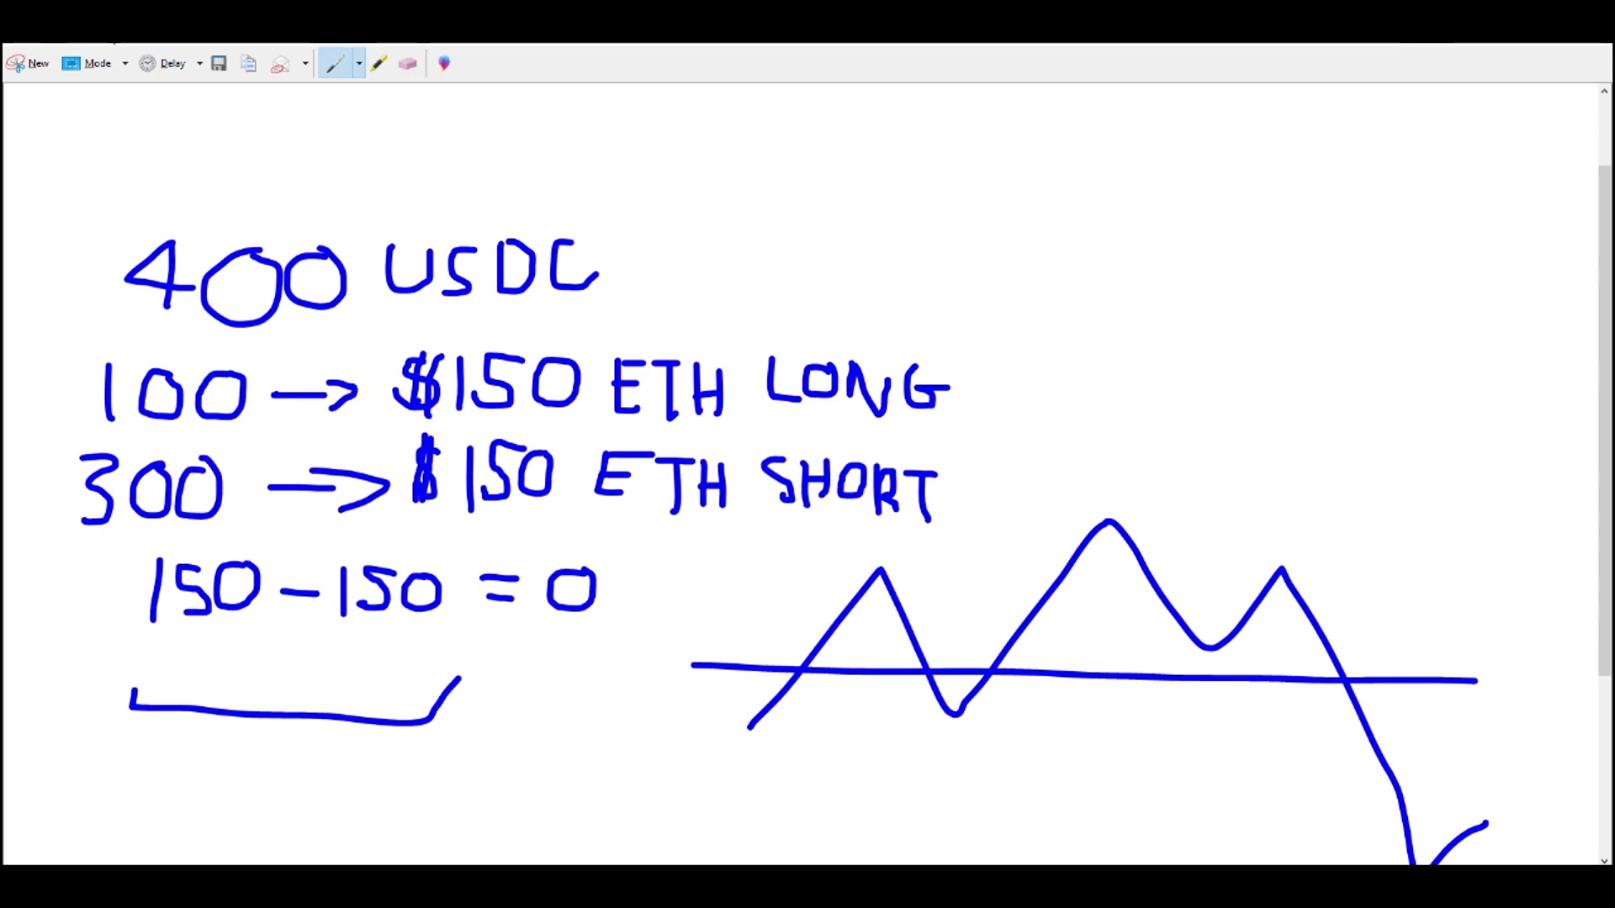
Switch back to the Neutral Hedge Strategy documentation in the browser and review the profit simulation, risk, liquidation and suitability sections.
{"action": "key", "text": "alt+Tab"}
{"action": "scroll", "coordinate": [777, 418], "scroll_direction": "down", "scroll_amount": 10}
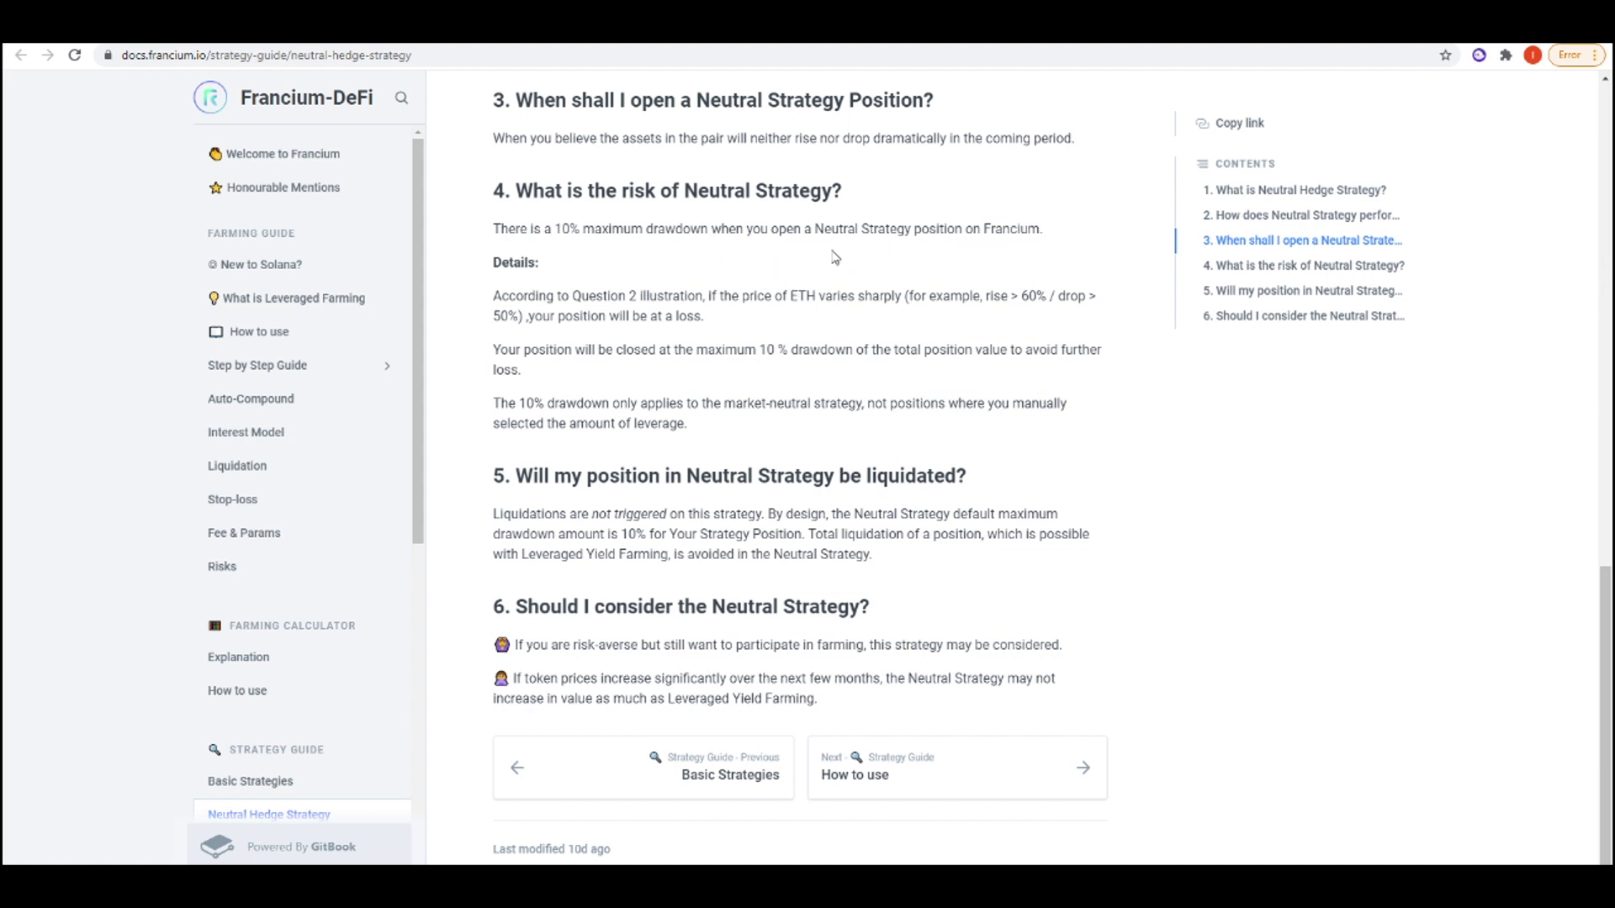
{"action": "scroll", "coordinate": [621, 319], "scroll_direction": "up", "scroll_amount": 5}
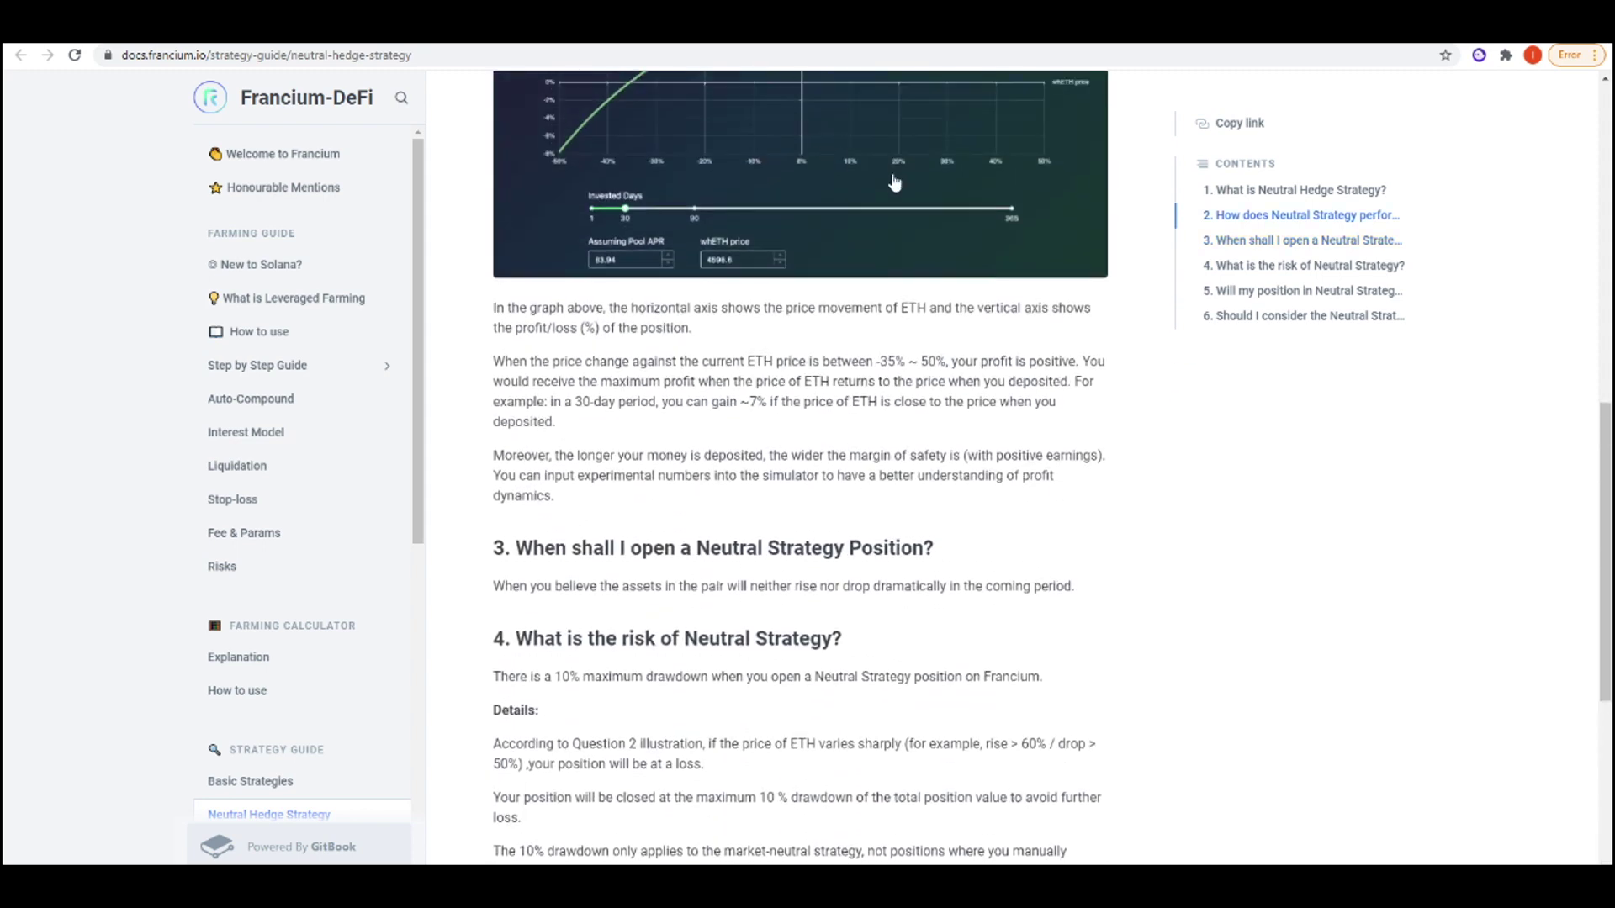
{"action": "scroll", "coordinate": [892, 194], "scroll_direction": "up", "scroll_amount": 4}
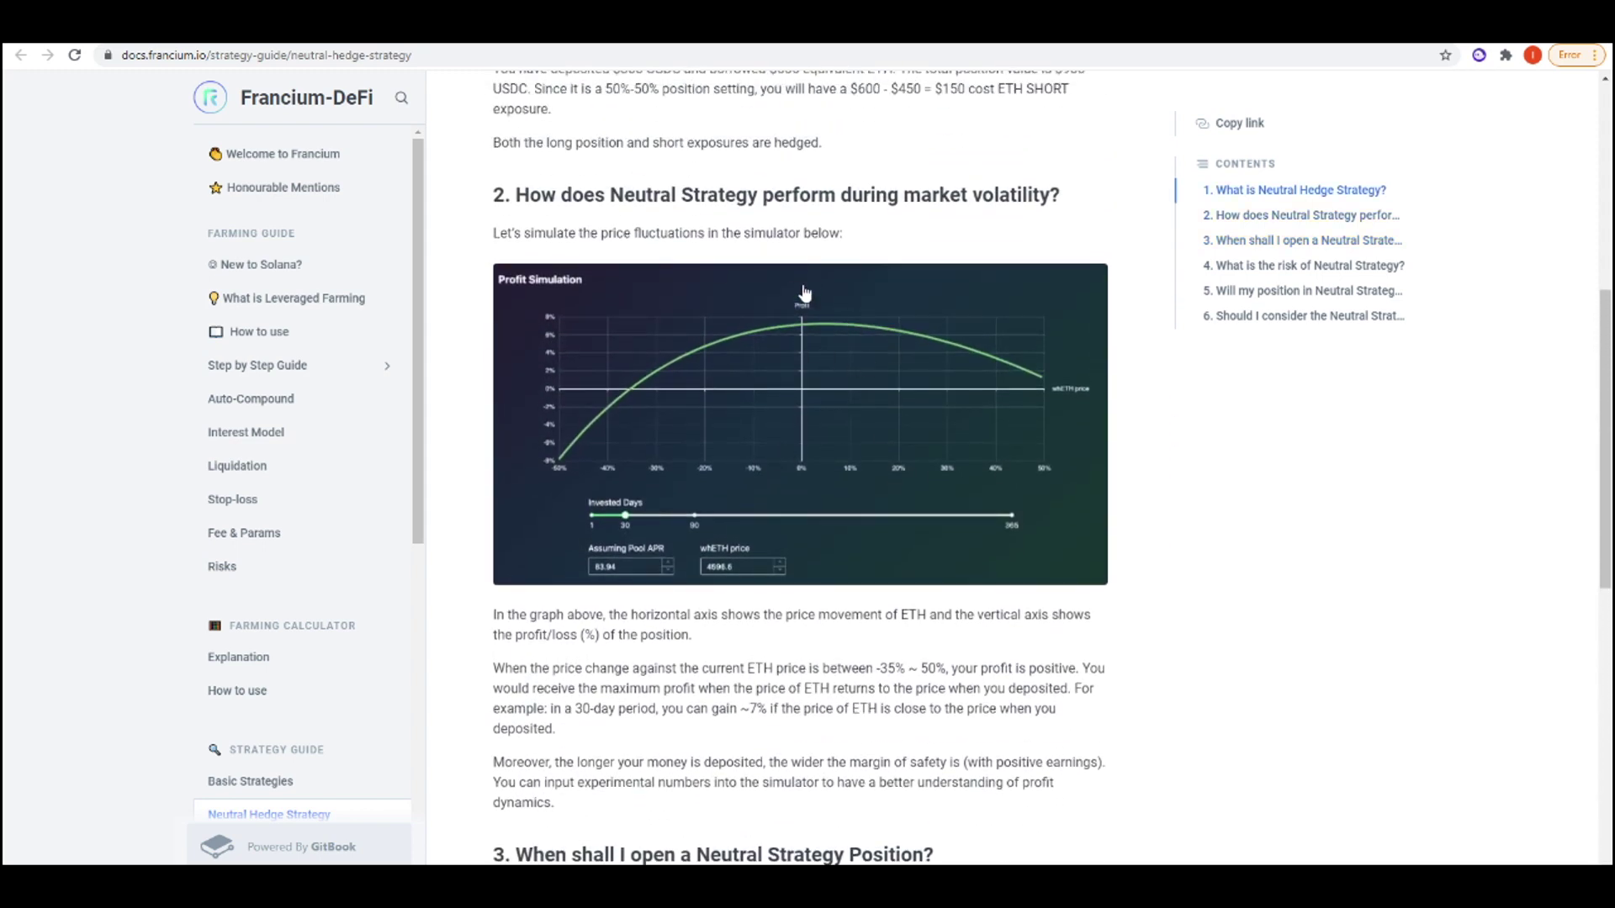
{"action": "scroll", "coordinate": [841, 351], "scroll_direction": "down", "scroll_amount": 5}
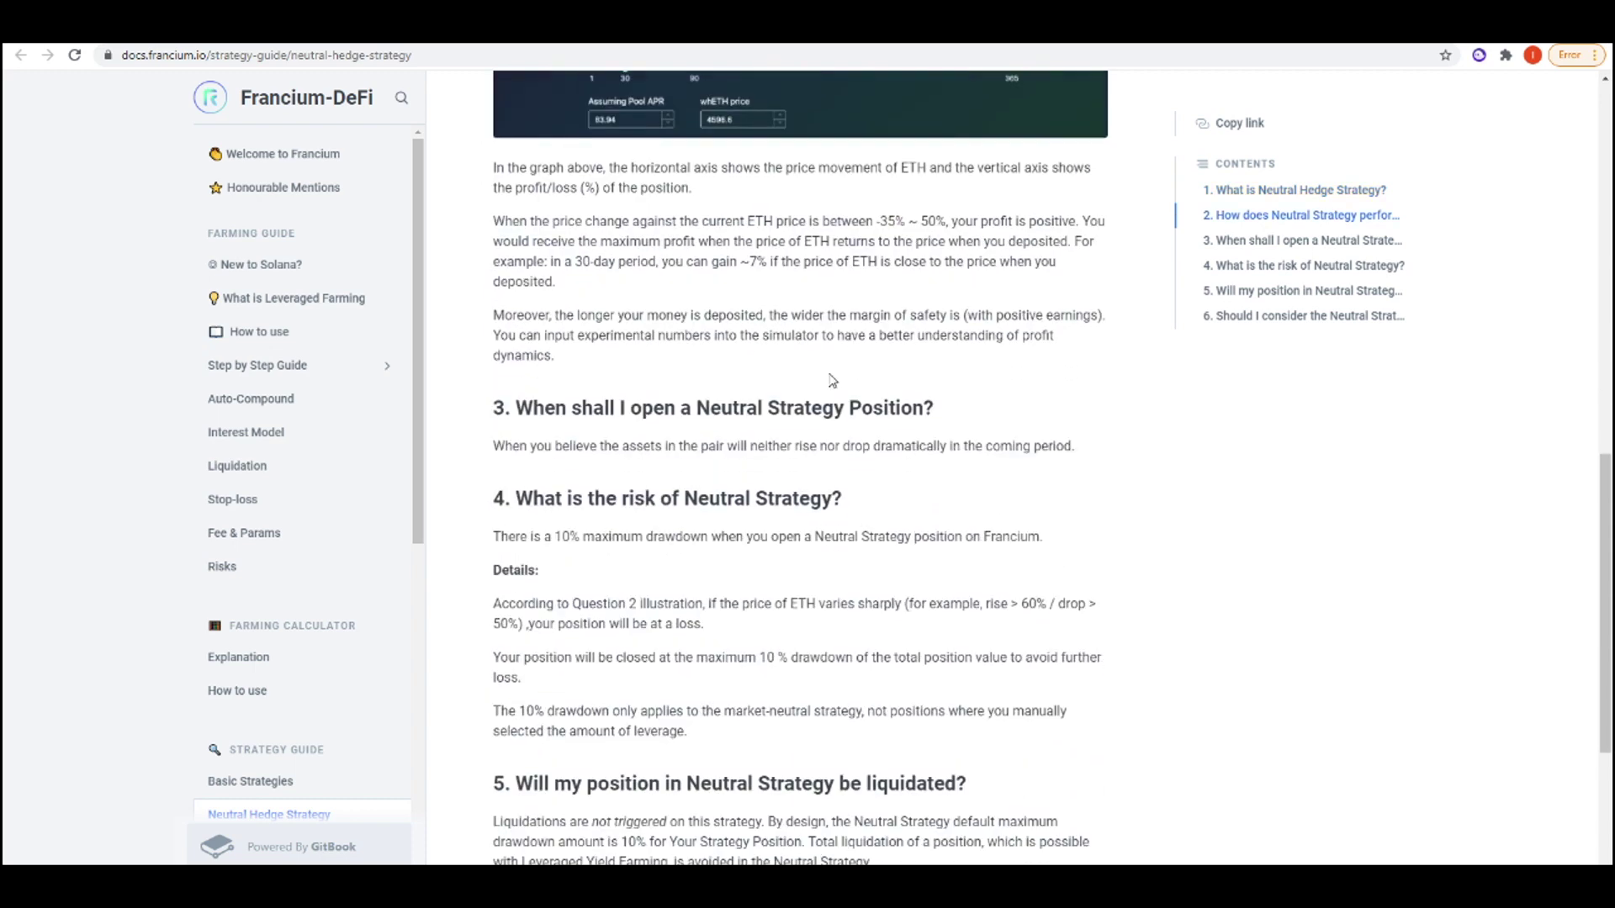
{"action": "scroll", "coordinate": [831, 380], "scroll_direction": "down", "scroll_amount": 2}
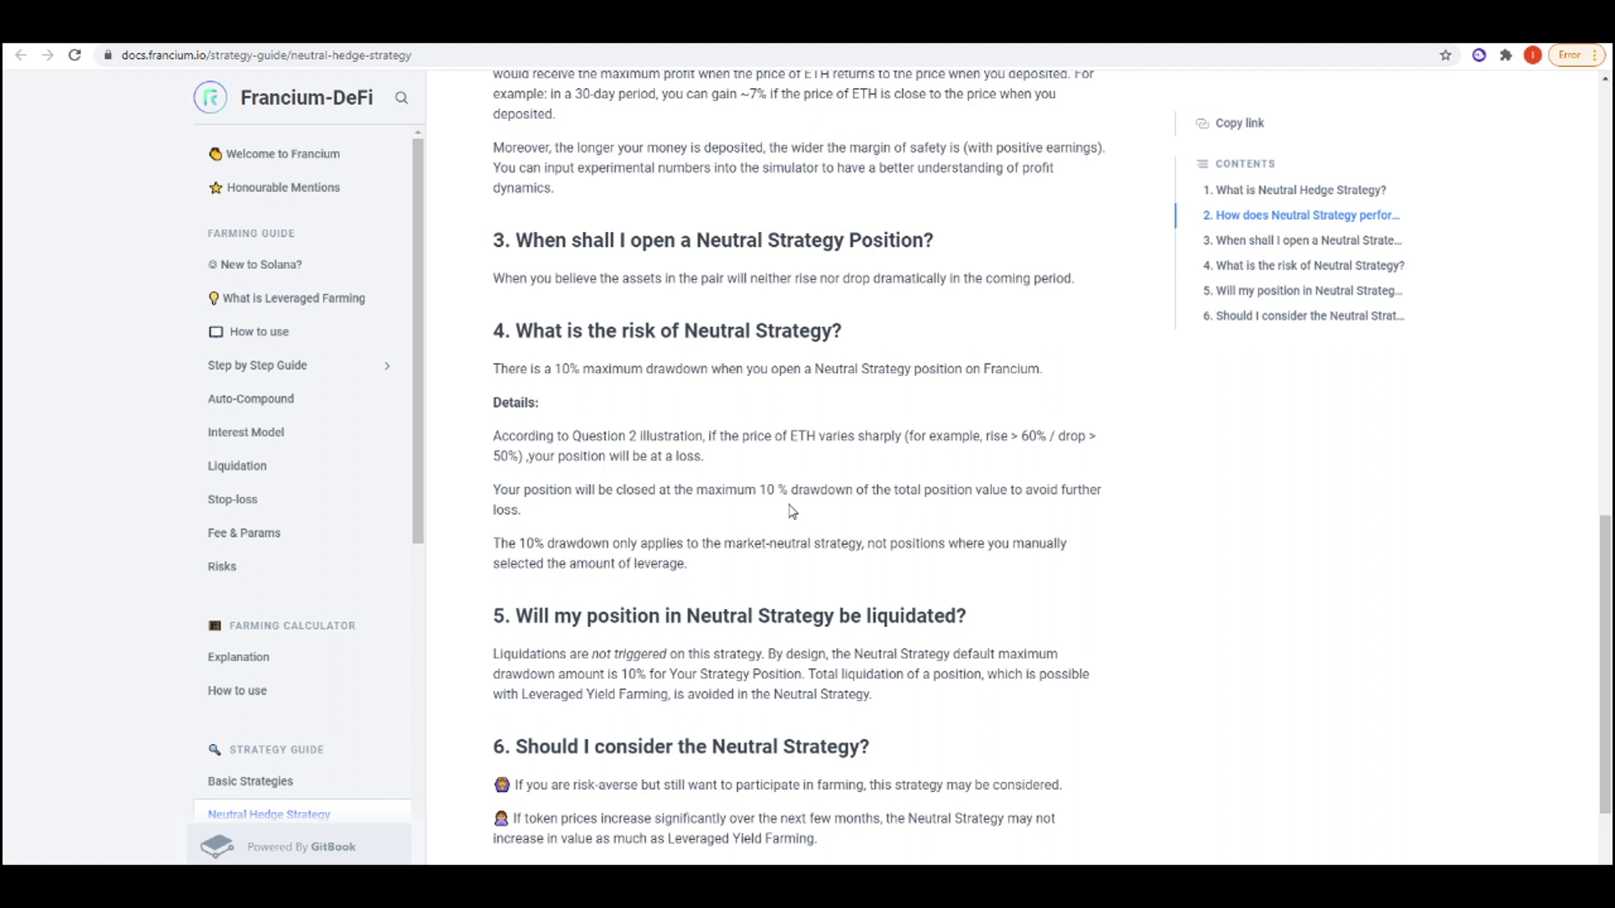
{"action": "scroll", "coordinate": [749, 476], "scroll_direction": "down", "scroll_amount": 2}
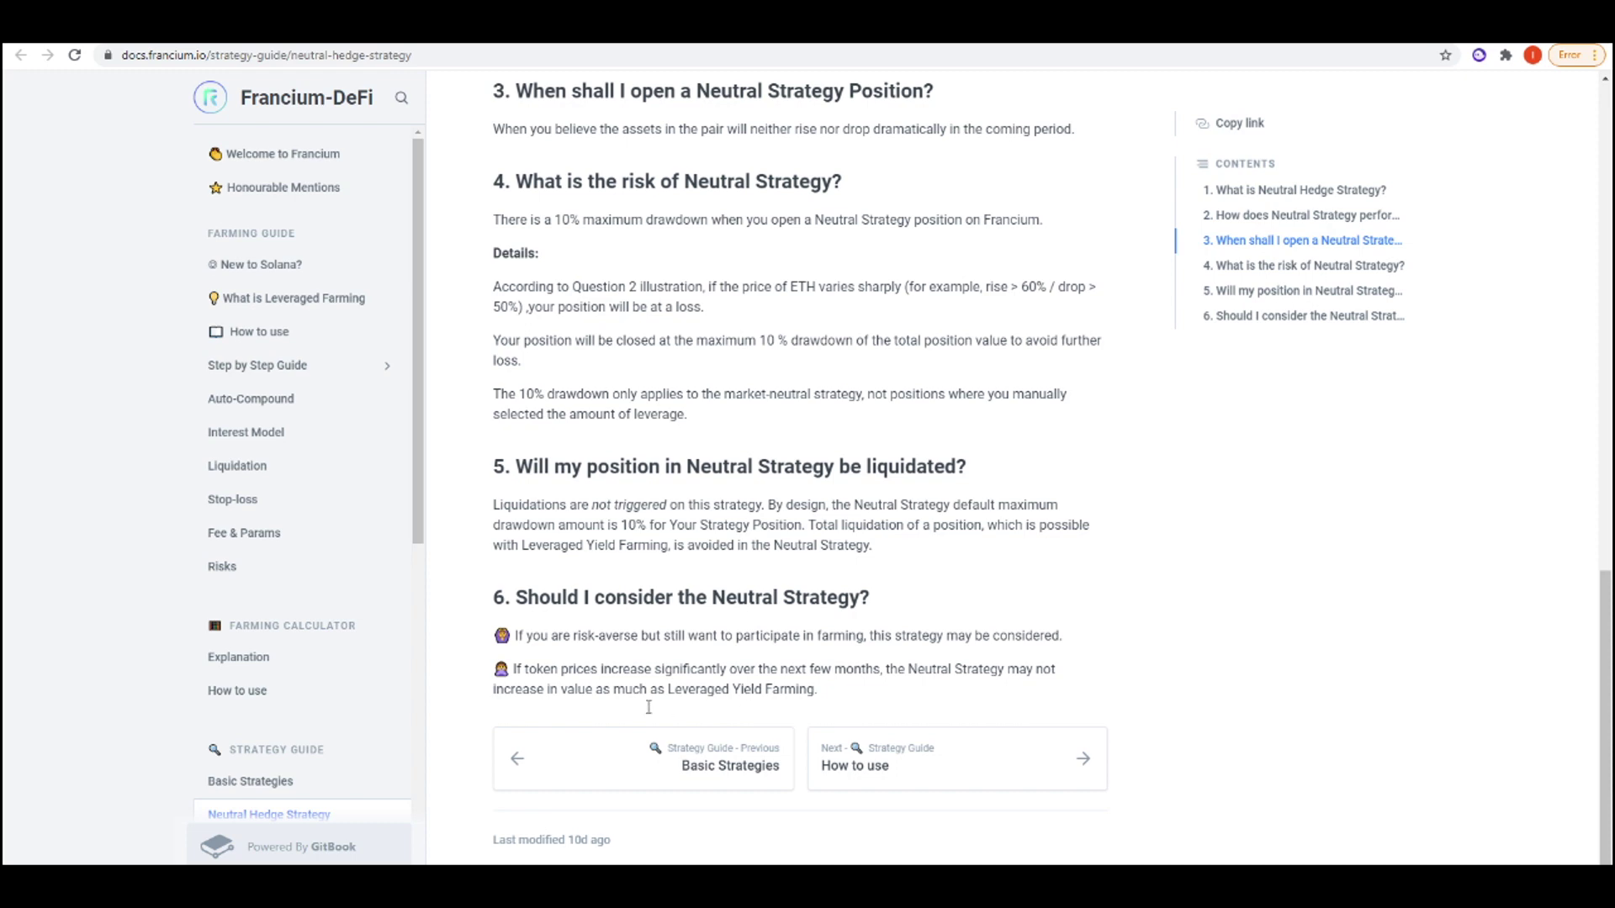
{"action": "scroll", "coordinate": [988, 593], "scroll_direction": "up", "scroll_amount": 7}
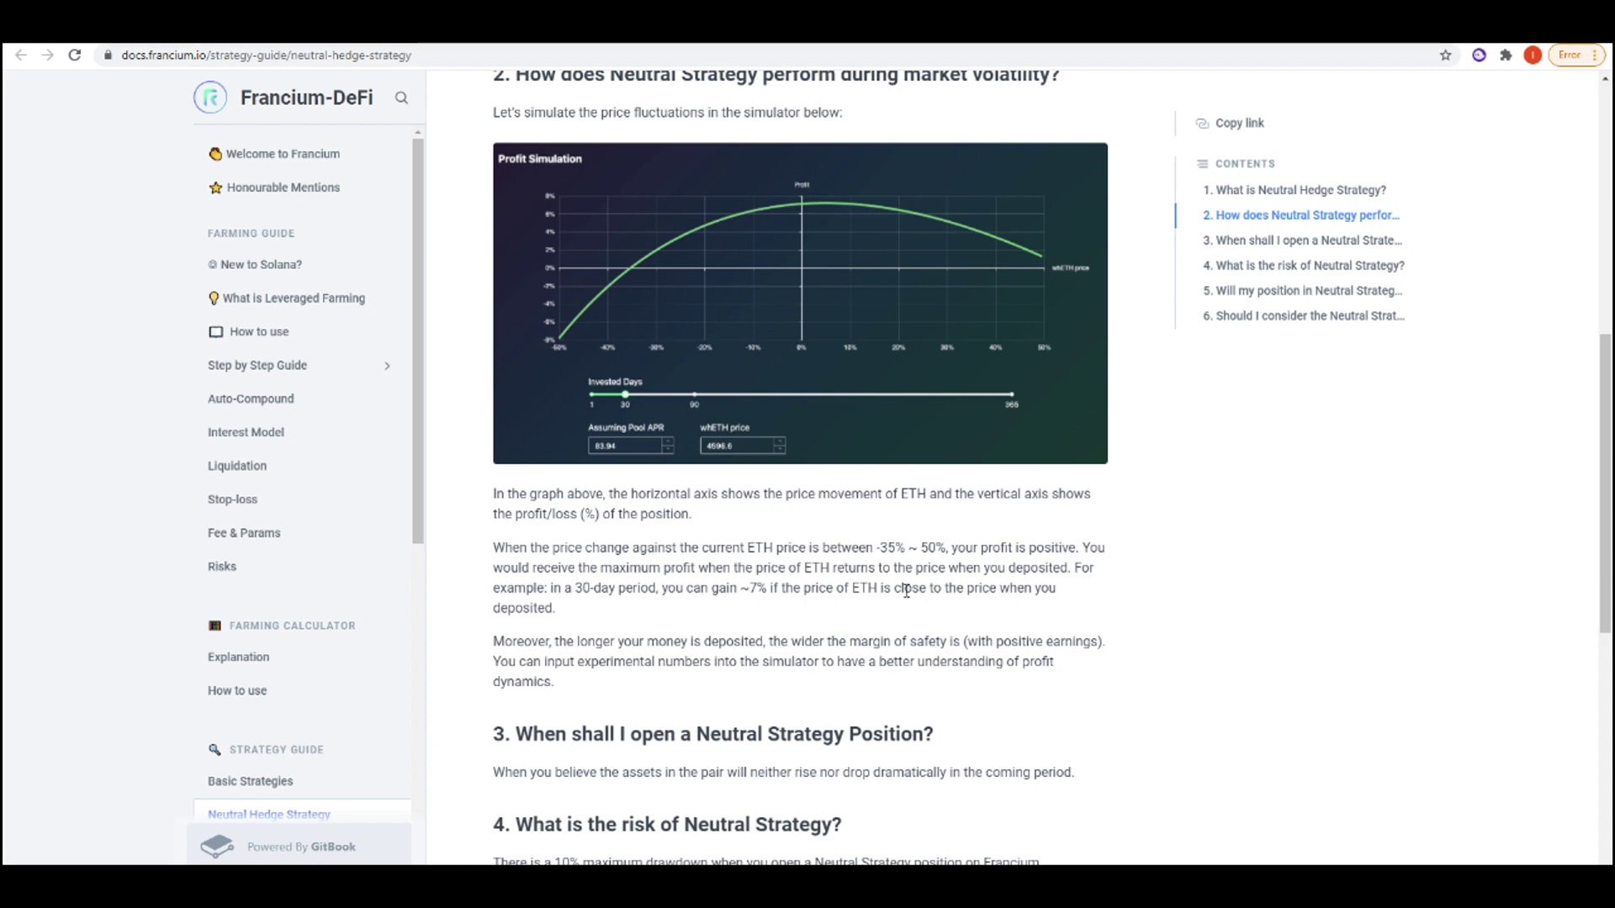
Close the documentation and the strategy details, look over the strategy overview, and go to the Farm page.
{"action": "key", "text": "ctrl+w"}
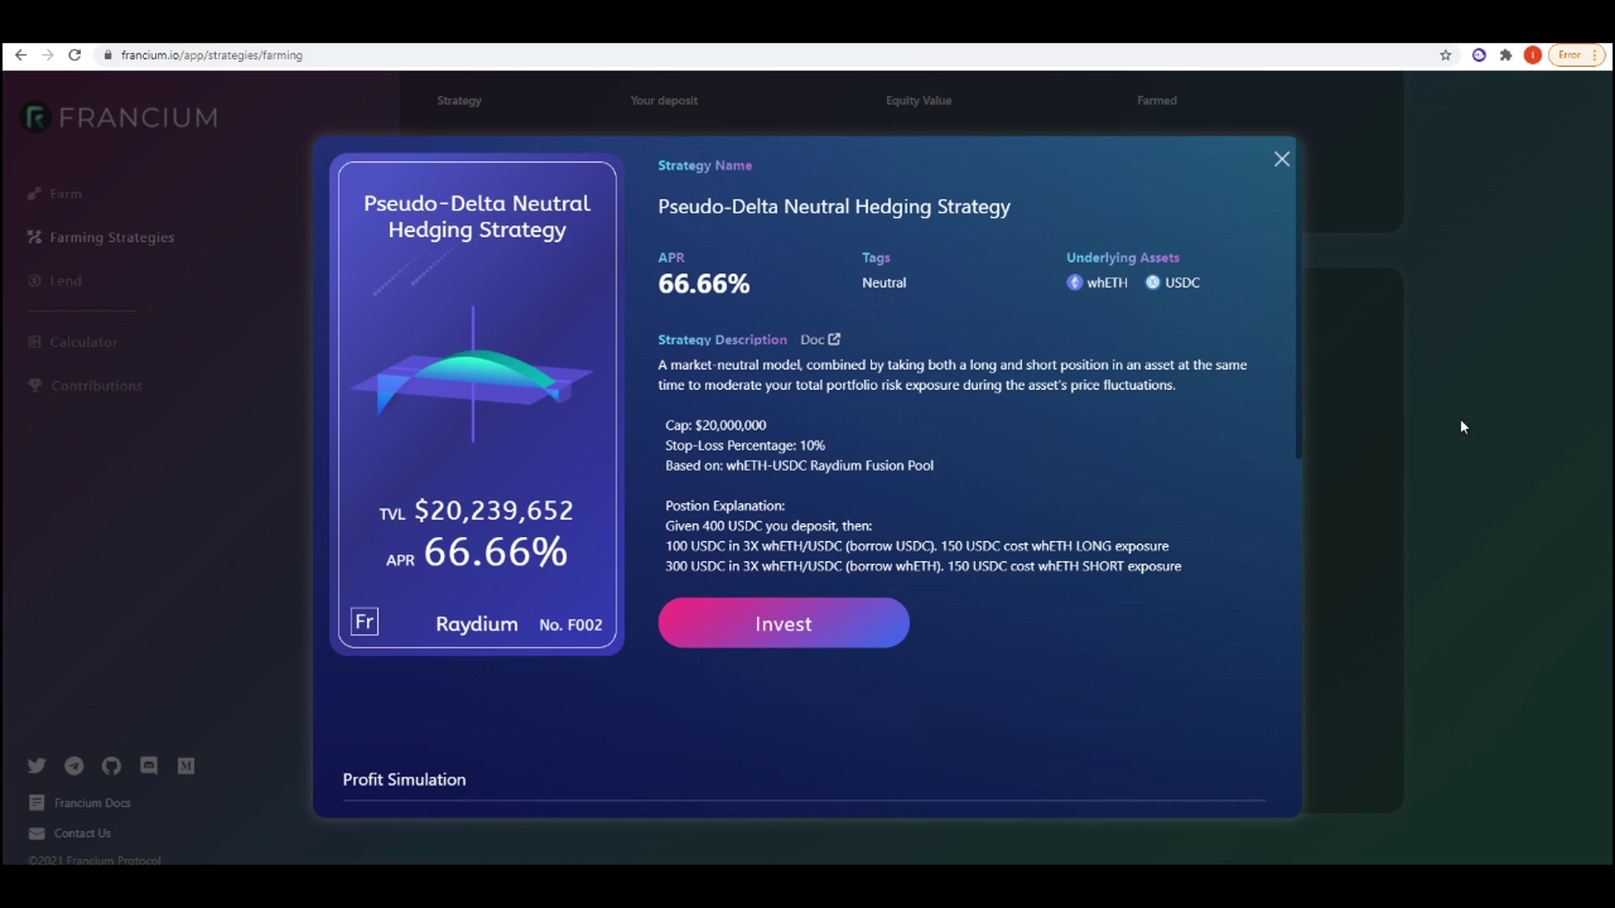
{"action": "left_click", "coordinate": [1446, 460]}
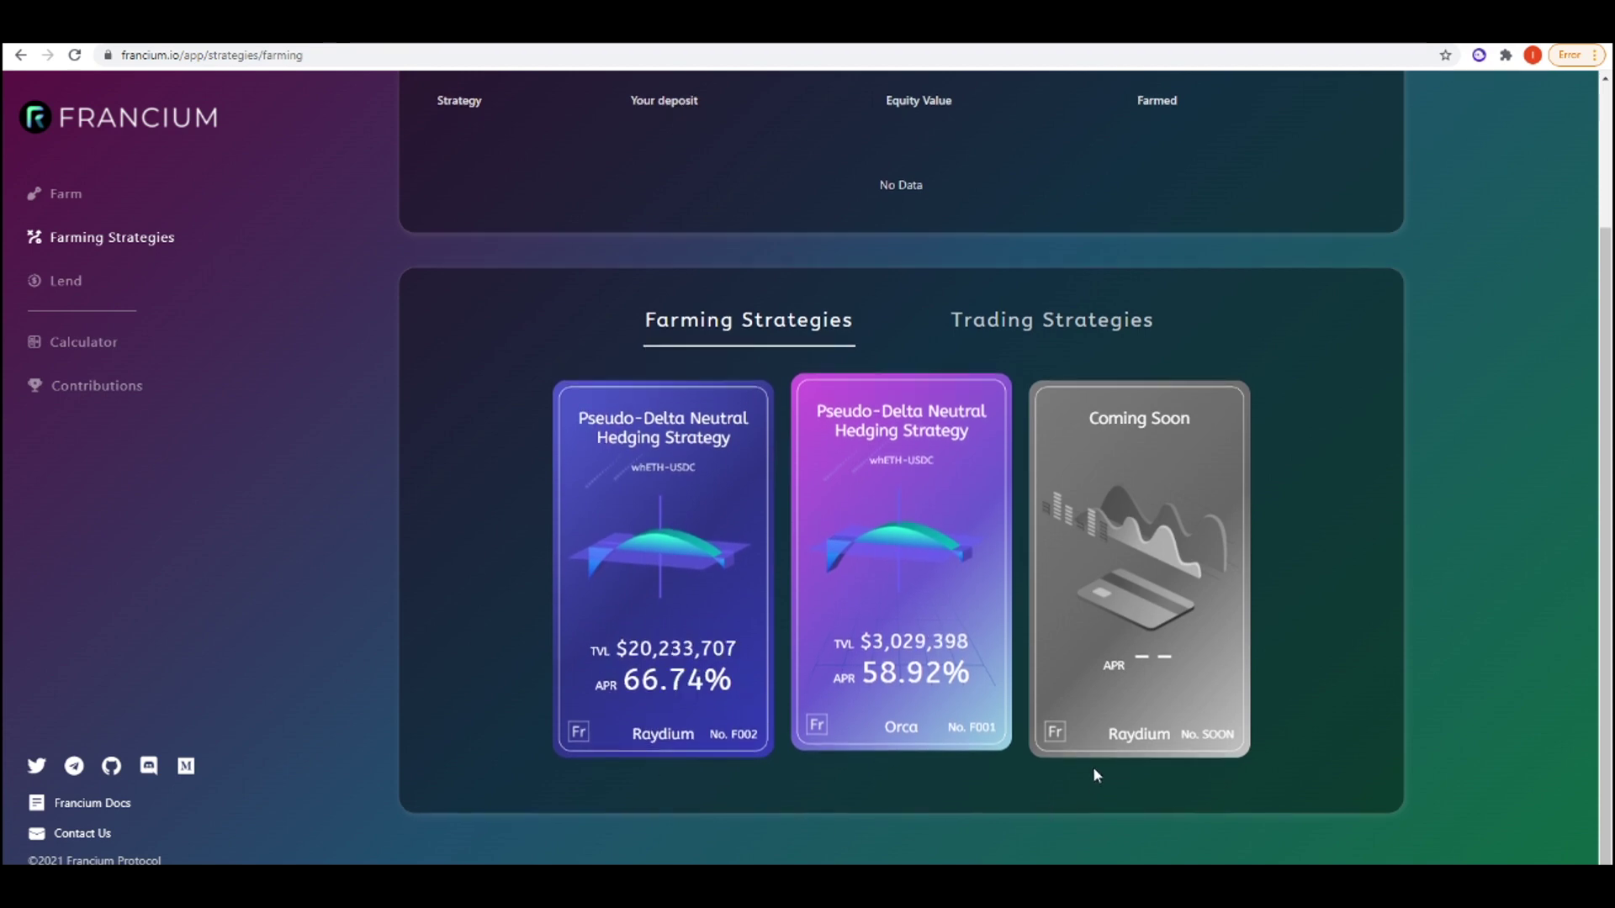
{"action": "scroll", "coordinate": [1095, 769], "scroll_direction": "up", "scroll_amount": 2}
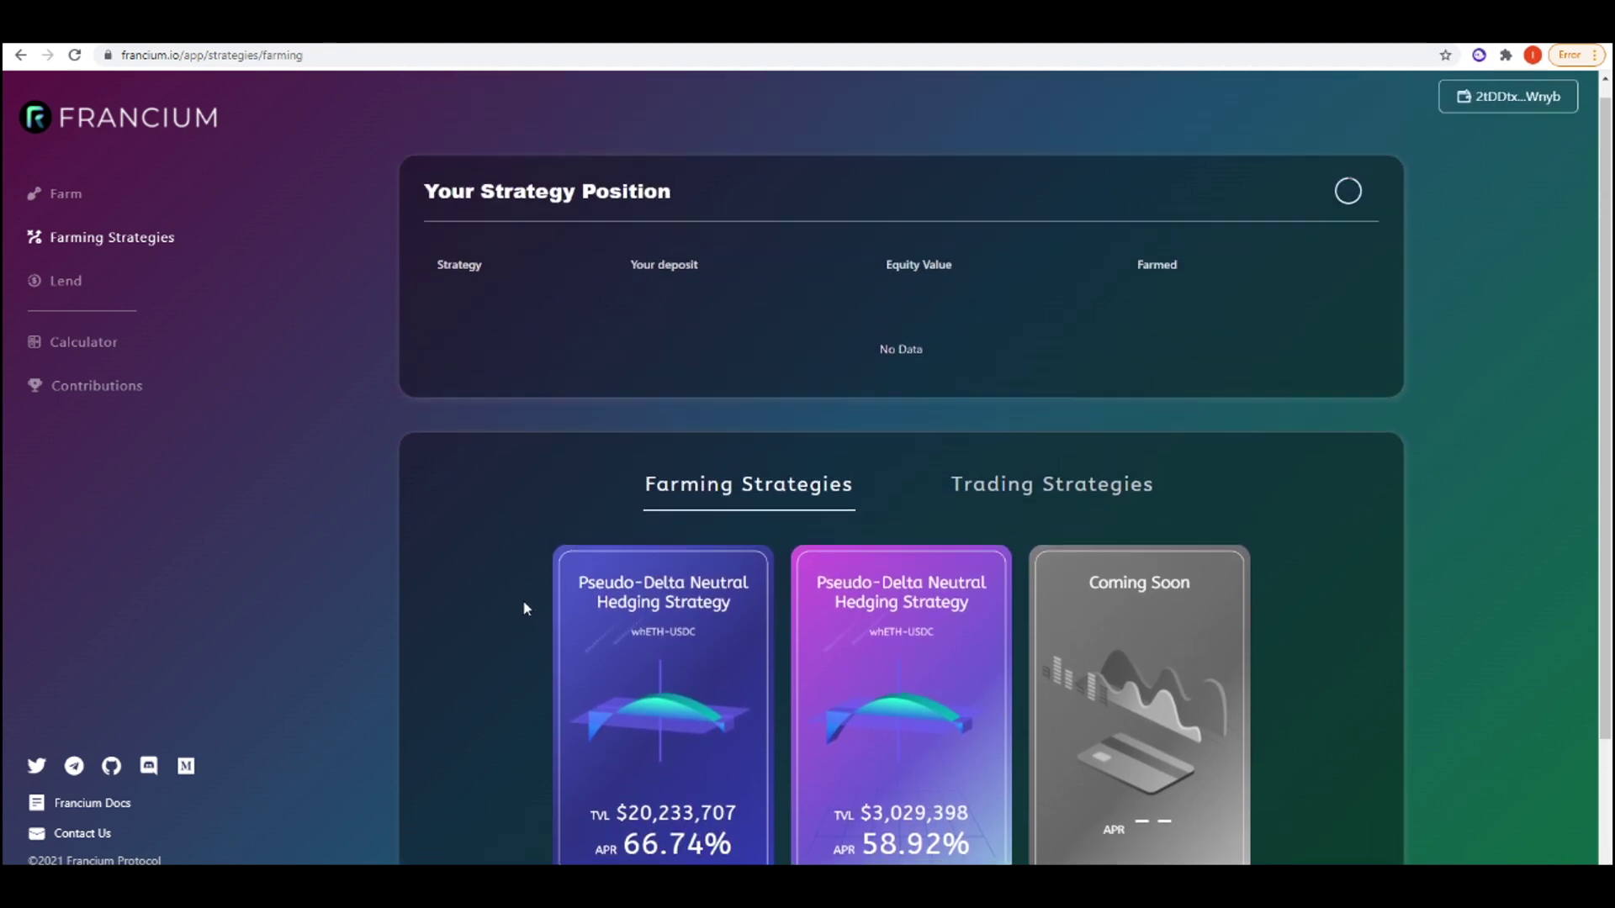
{"action": "scroll", "coordinate": [530, 588], "scroll_direction": "down", "scroll_amount": 2}
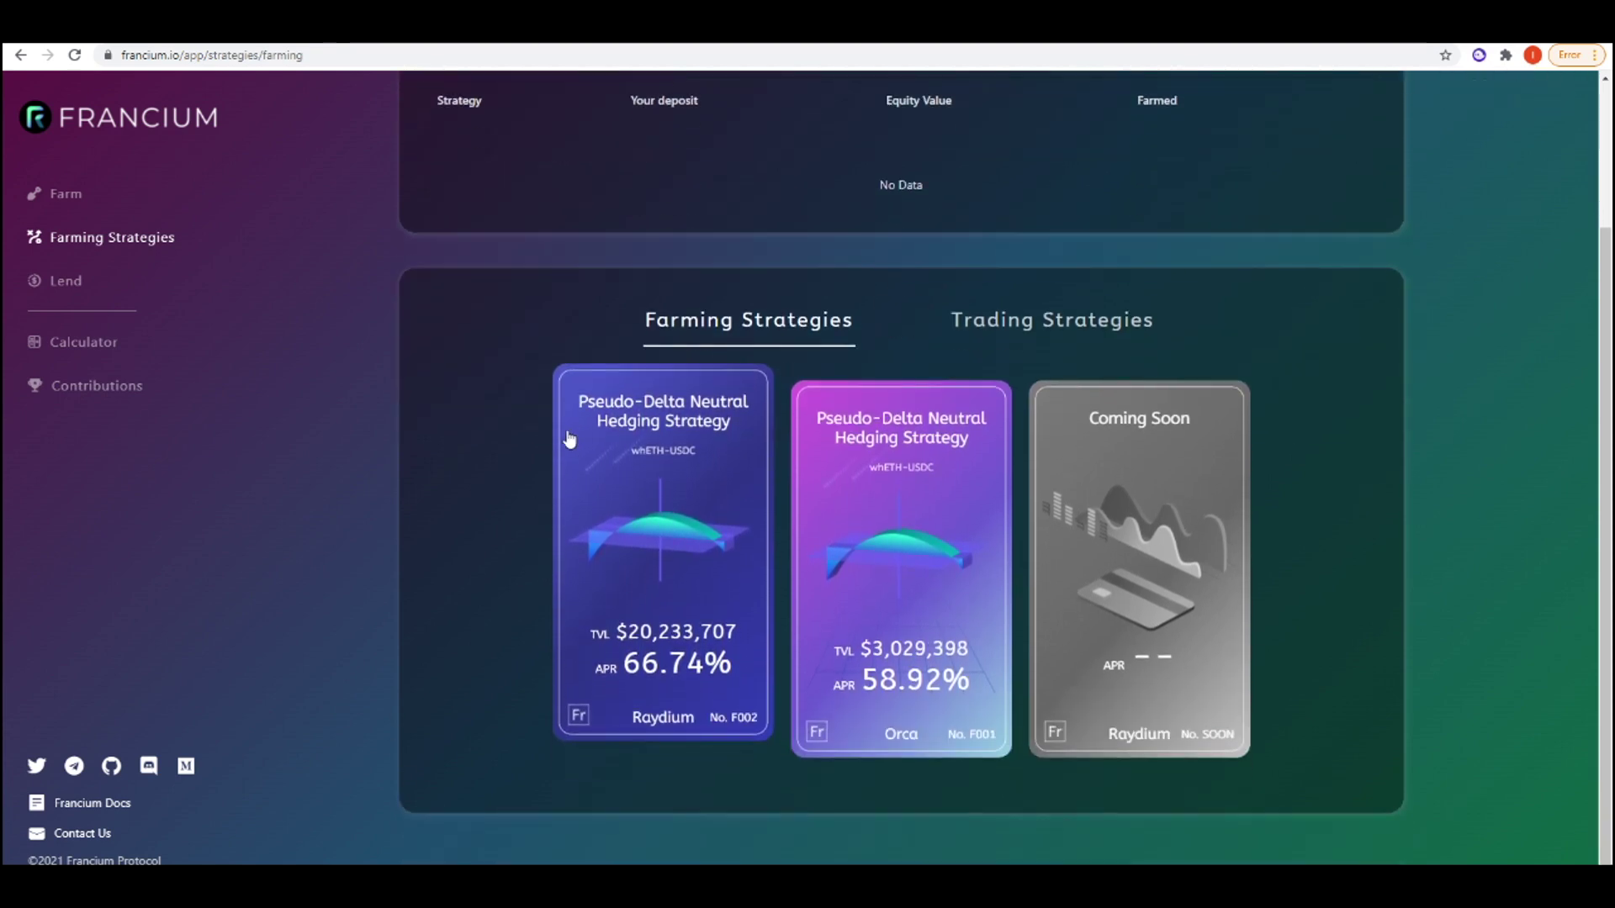
{"action": "scroll", "coordinate": [421, 376], "scroll_direction": "up", "scroll_amount": 1}
{"action": "scroll", "coordinate": [419, 377], "scroll_direction": "up", "scroll_amount": 3}
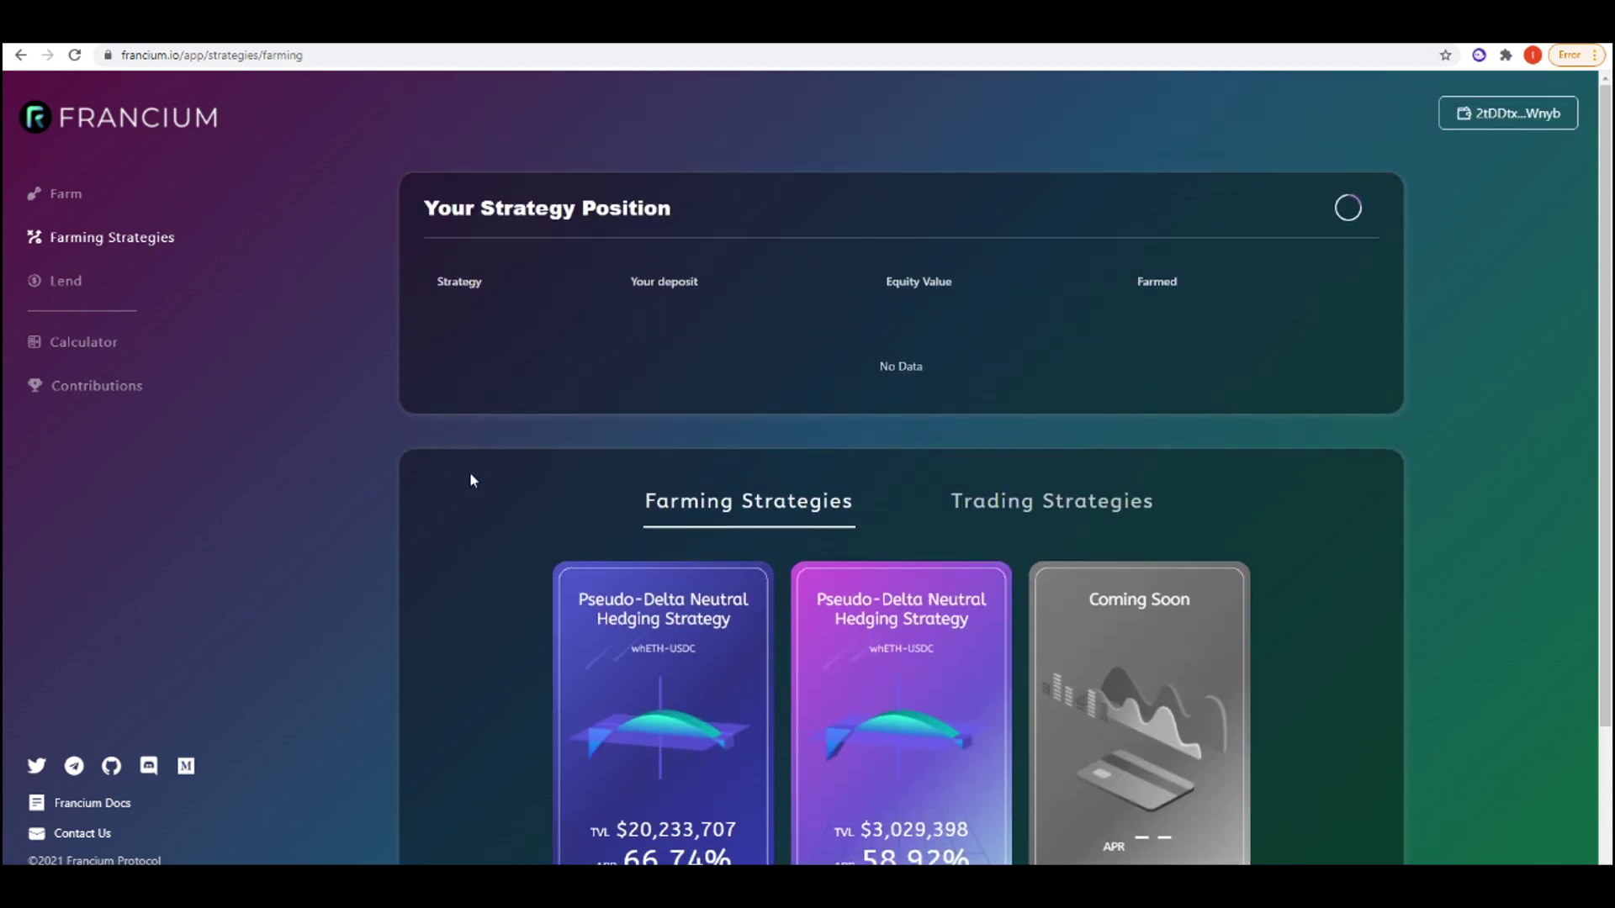
{"action": "left_click", "coordinate": [96, 197]}
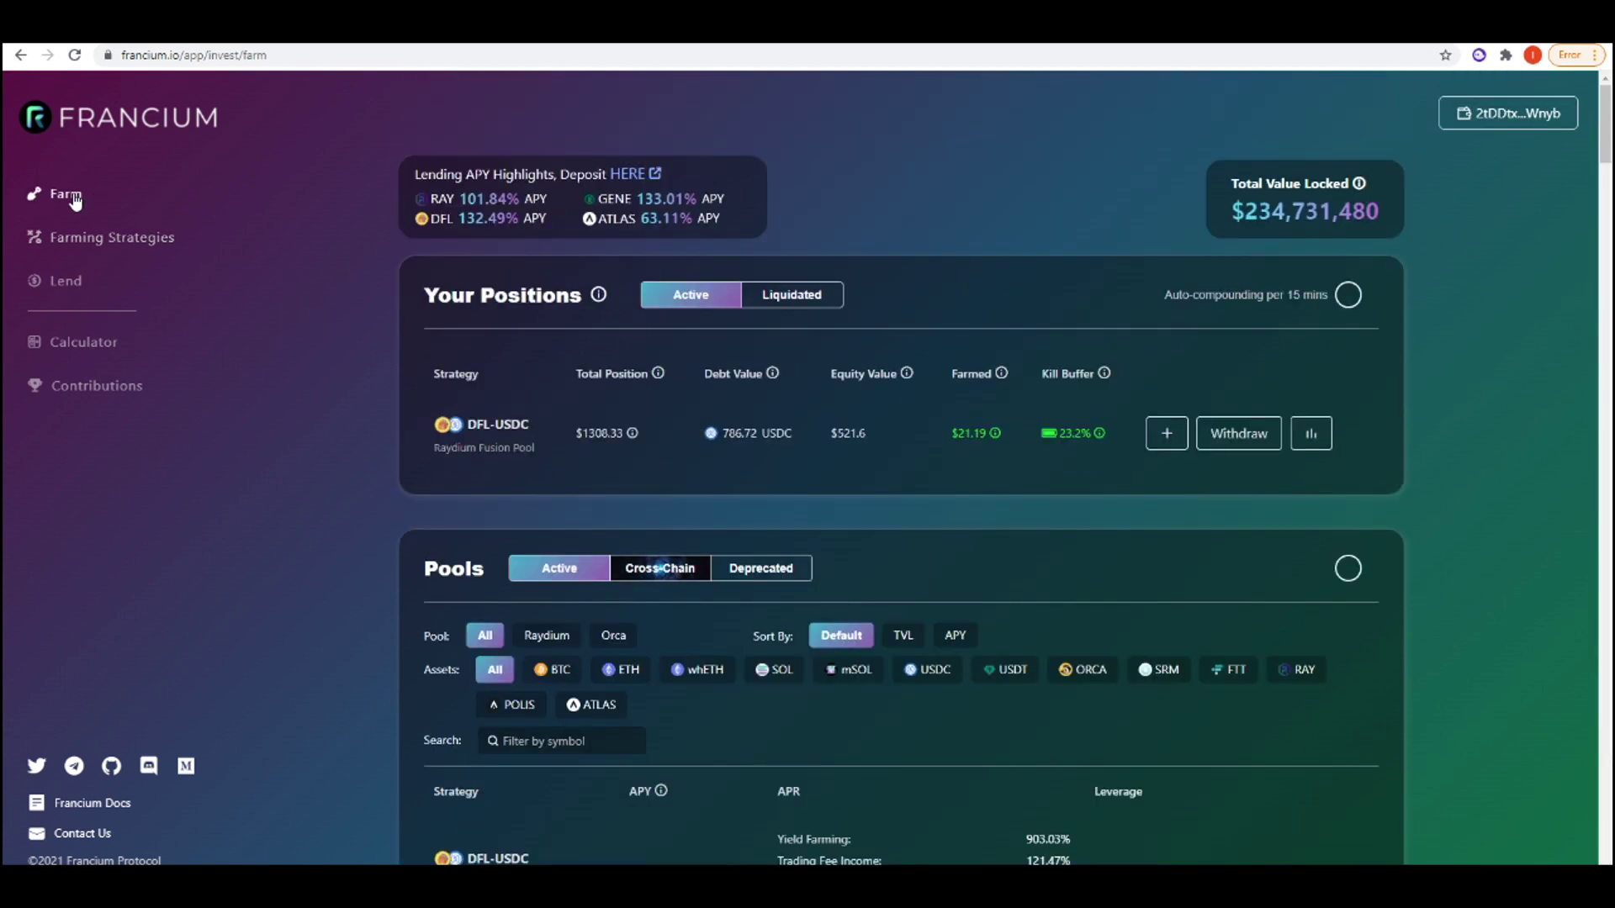
Open a 3x leveraged farming position in the whETH-USDC pool with 10 USDC supplied and USDC borrowed, and approve the wallet transaction.
{"action": "scroll", "coordinate": [280, 331], "scroll_direction": "down", "scroll_amount": 5}
{"action": "scroll", "coordinate": [333, 382], "scroll_direction": "down", "scroll_amount": 15}
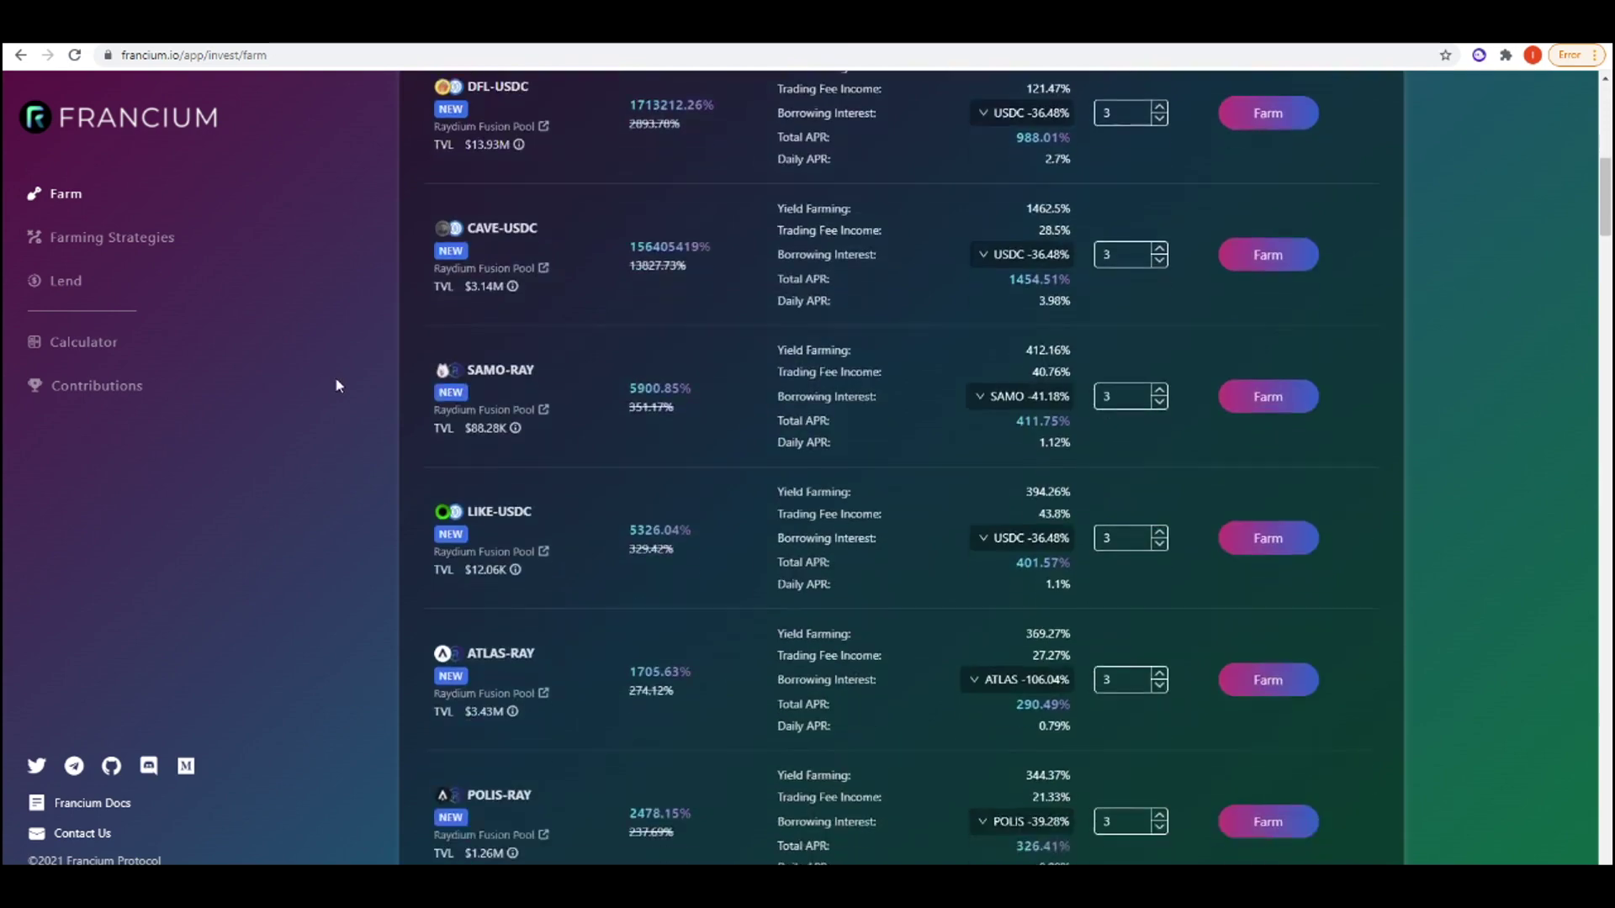
{"action": "scroll", "coordinate": [354, 394], "scroll_direction": "down", "scroll_amount": 4}
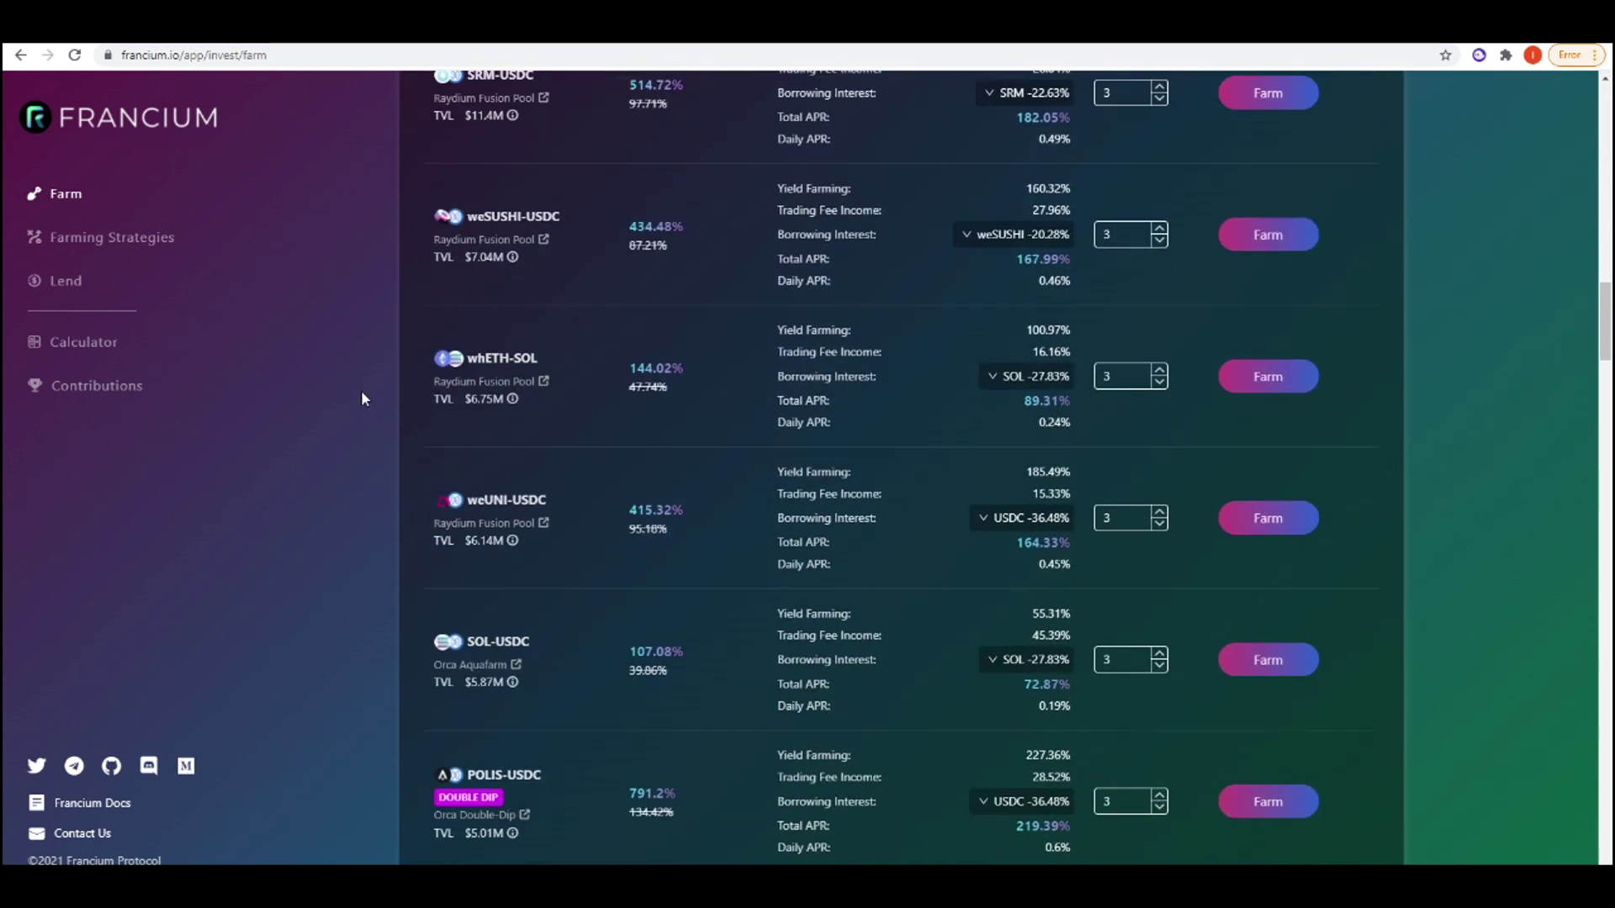
{"action": "scroll", "coordinate": [392, 454], "scroll_direction": "down", "scroll_amount": 9}
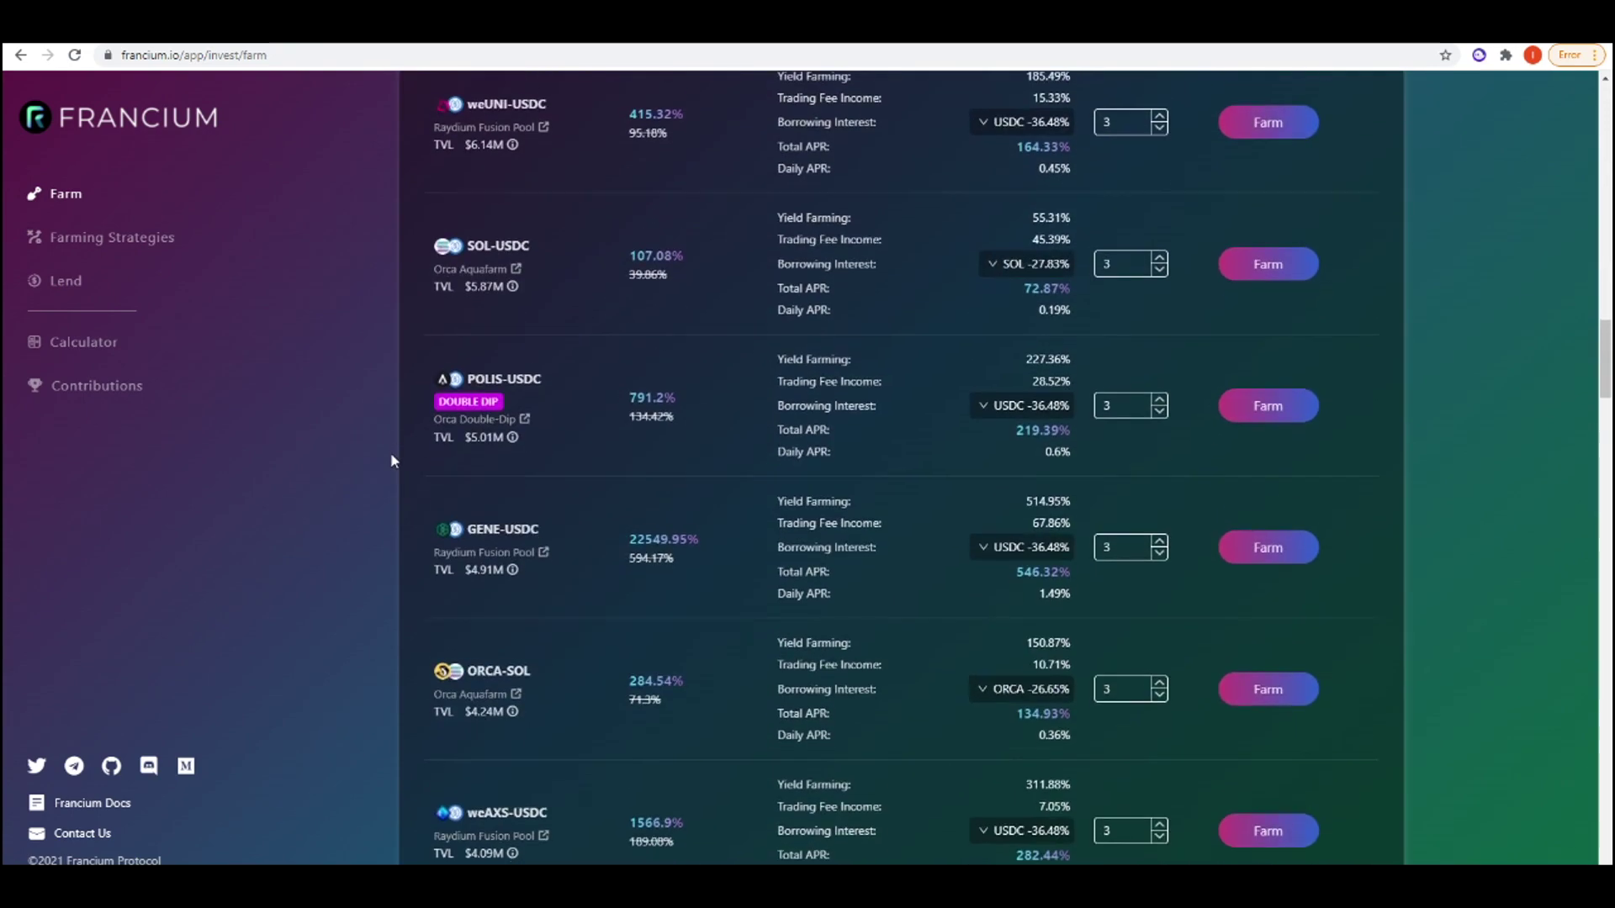
{"action": "scroll", "coordinate": [590, 546], "scroll_direction": "down", "scroll_amount": 3}
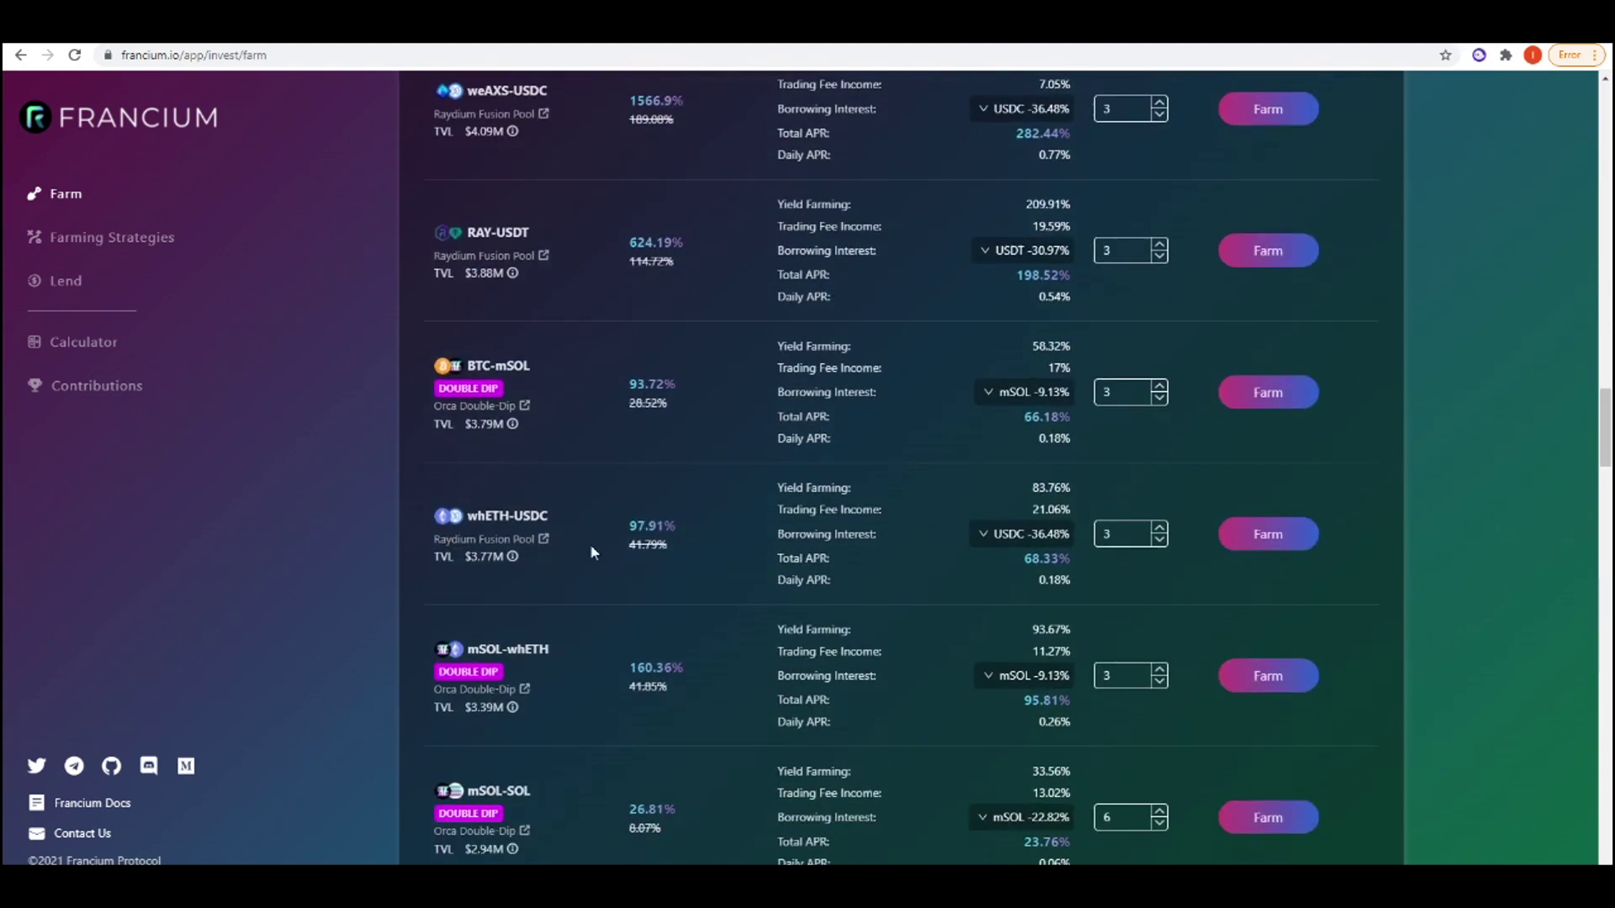
{"action": "left_click", "coordinate": [1270, 535]}
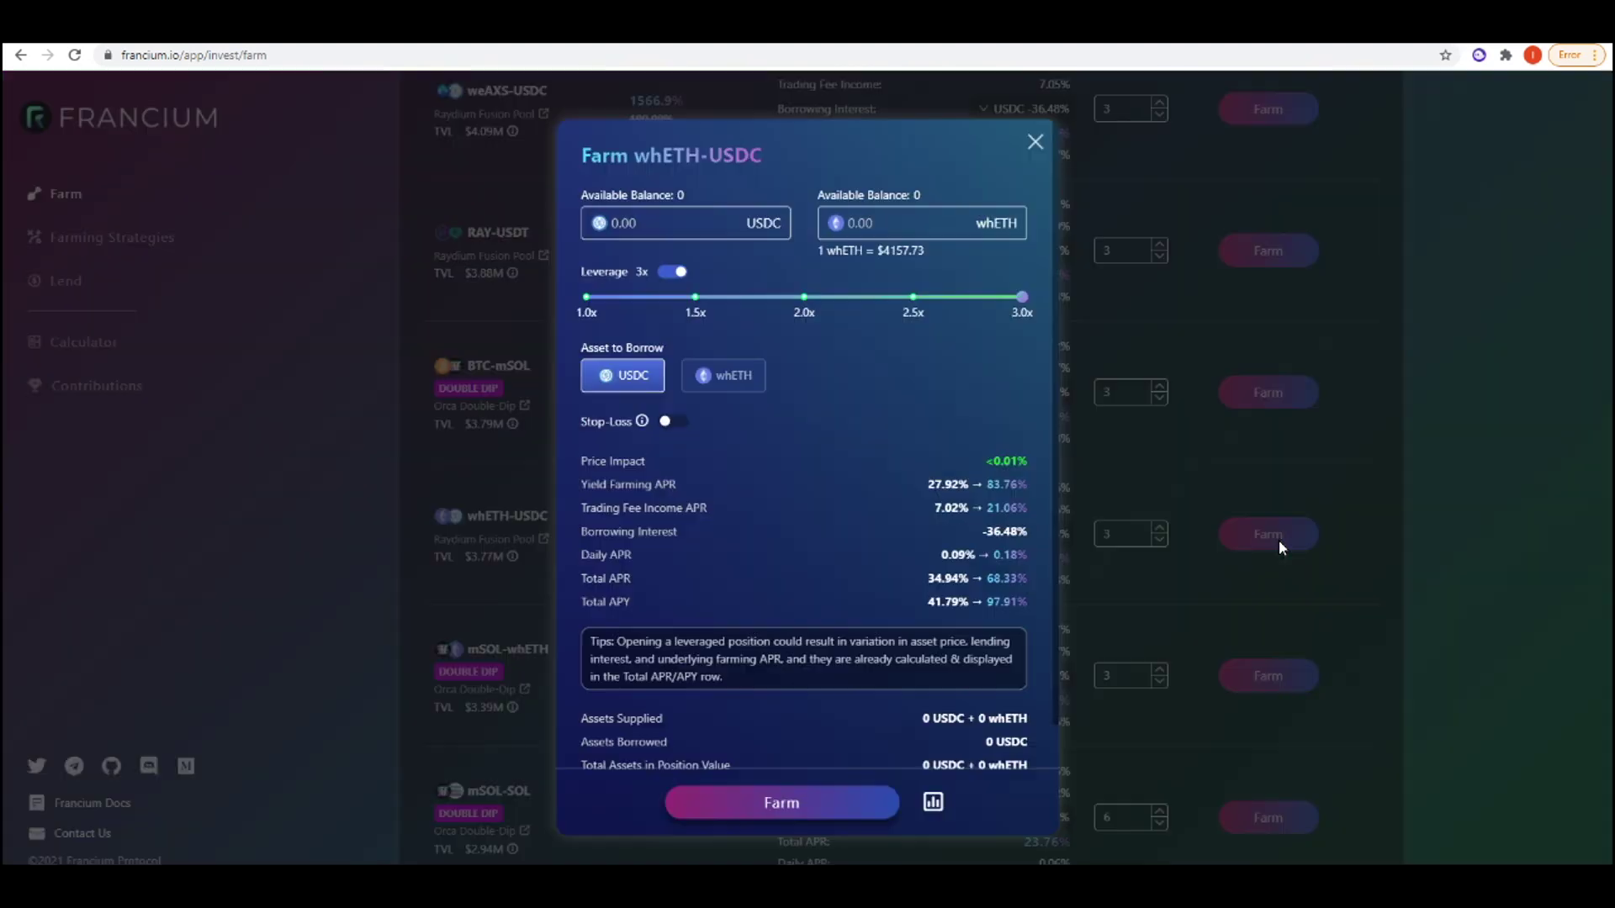
{"action": "left_click", "coordinate": [650, 223]}
{"action": "type", "text": "10"}
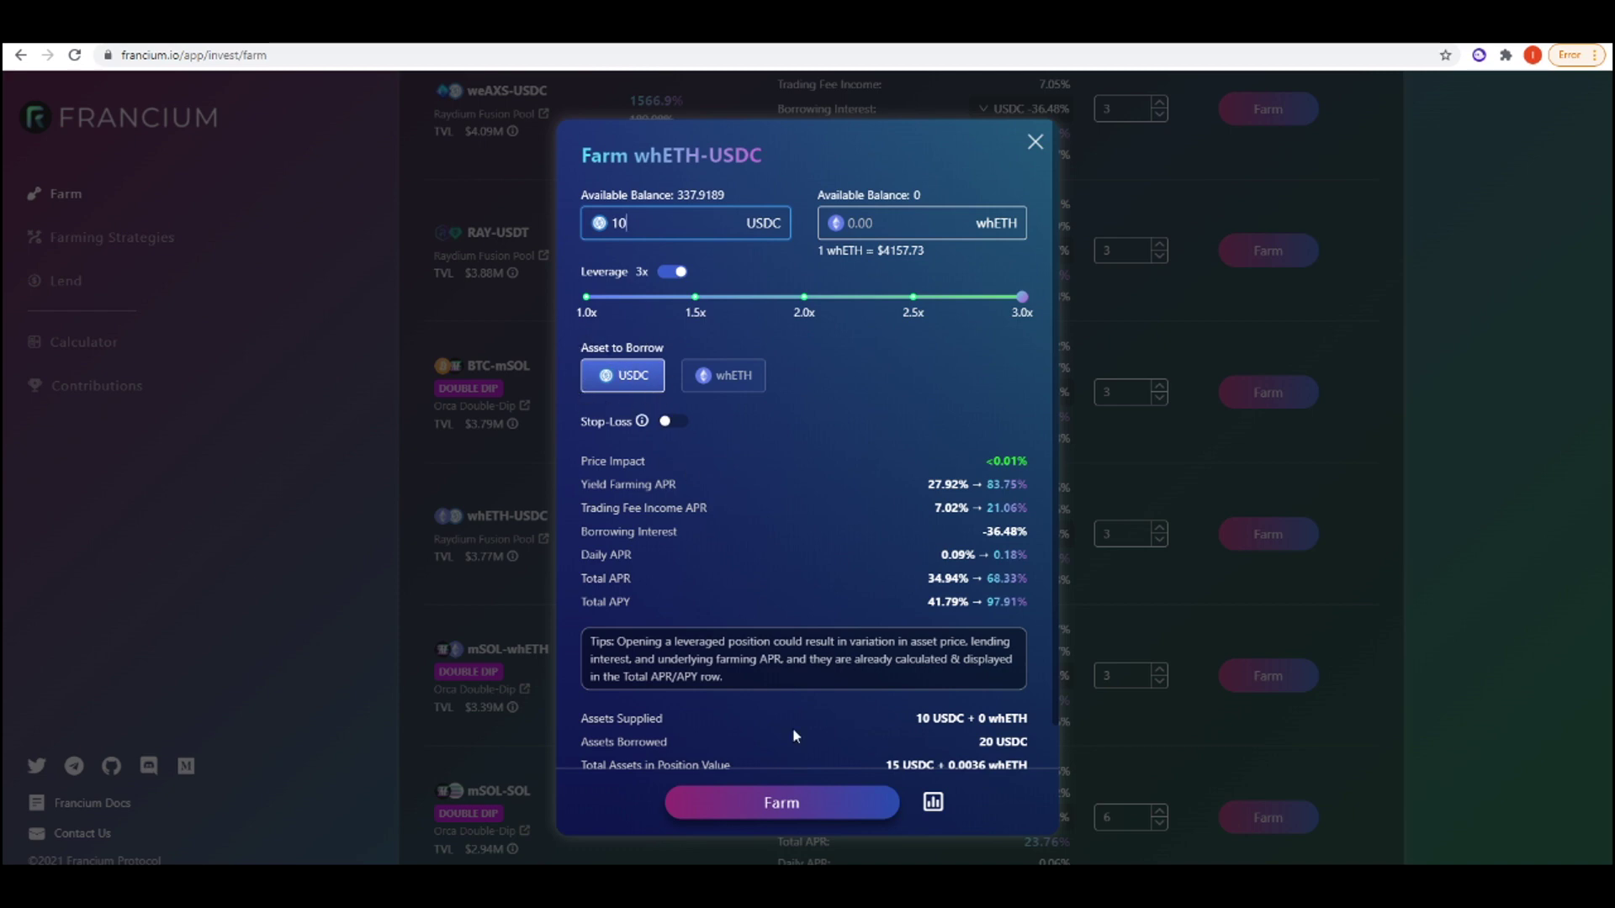
{"action": "scroll", "coordinate": [792, 728], "scroll_direction": "down", "scroll_amount": 1}
{"action": "left_click", "coordinate": [789, 806]}
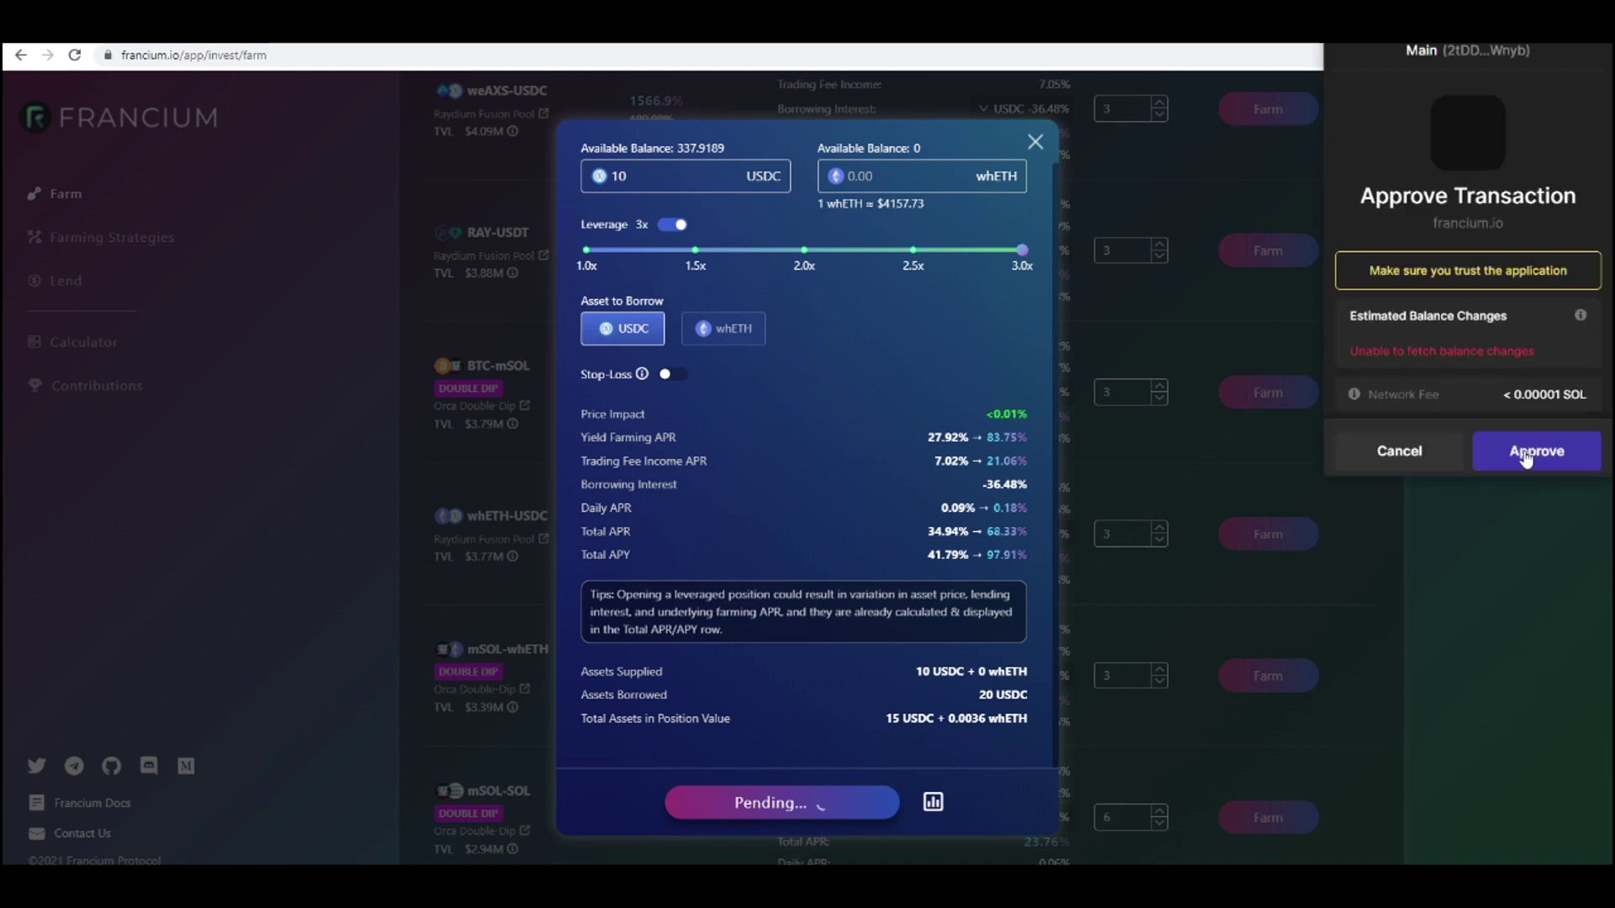
{"action": "left_click", "coordinate": [1524, 450]}
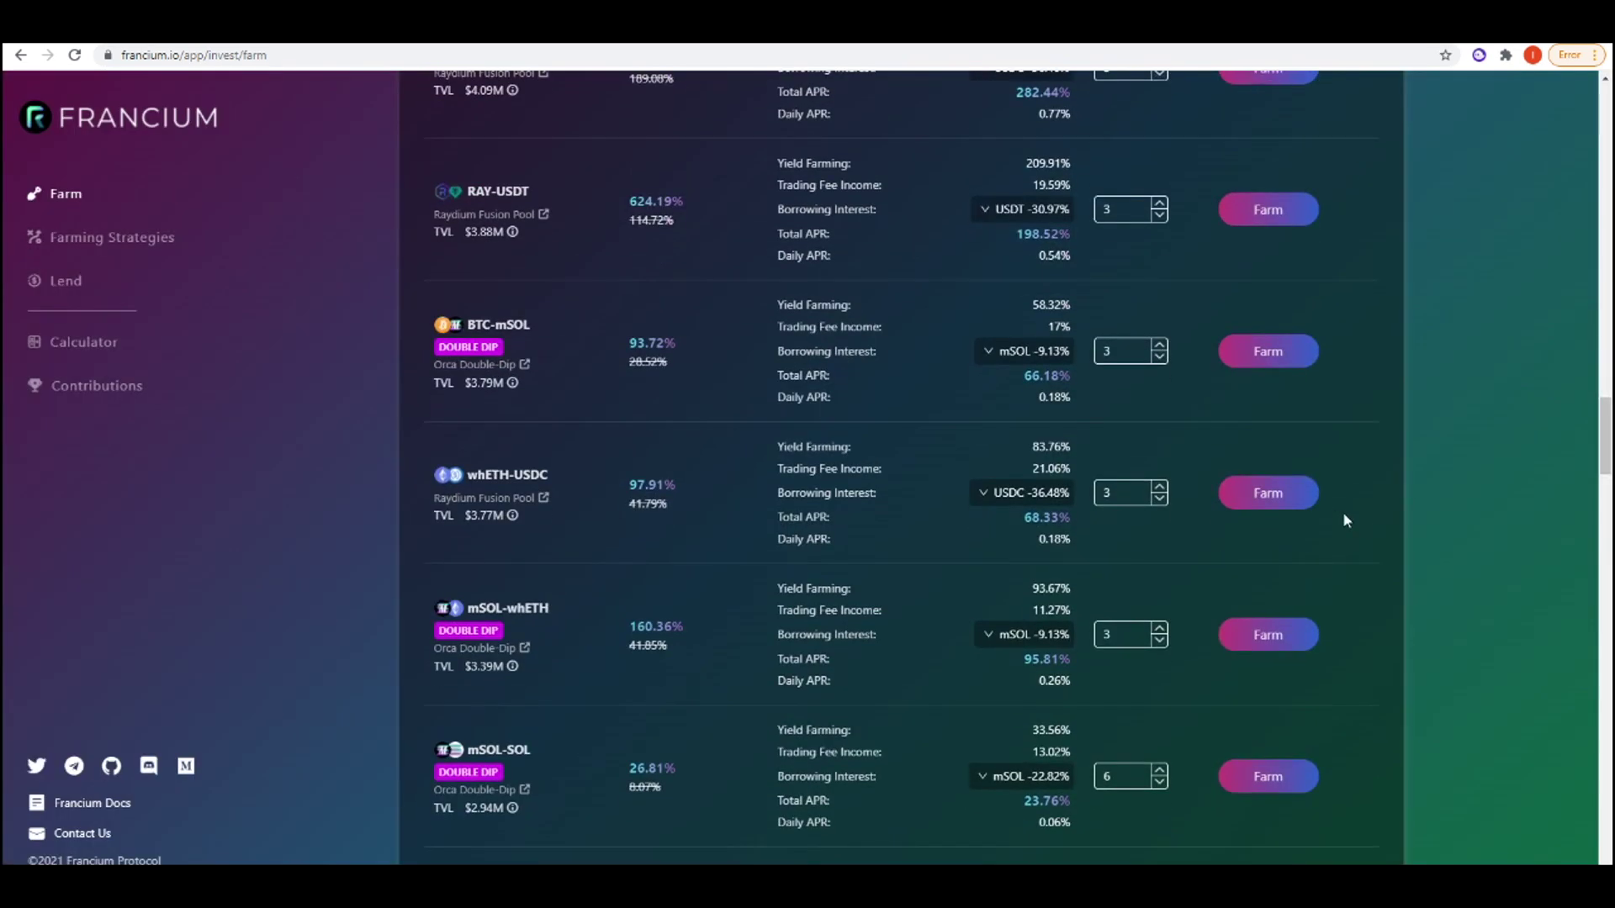
Open a second 3x whETH-USDC position supplying 30 USDC with whETH as the borrowed asset, approve the transaction and close the form.
{"action": "left_click", "coordinate": [1269, 494]}
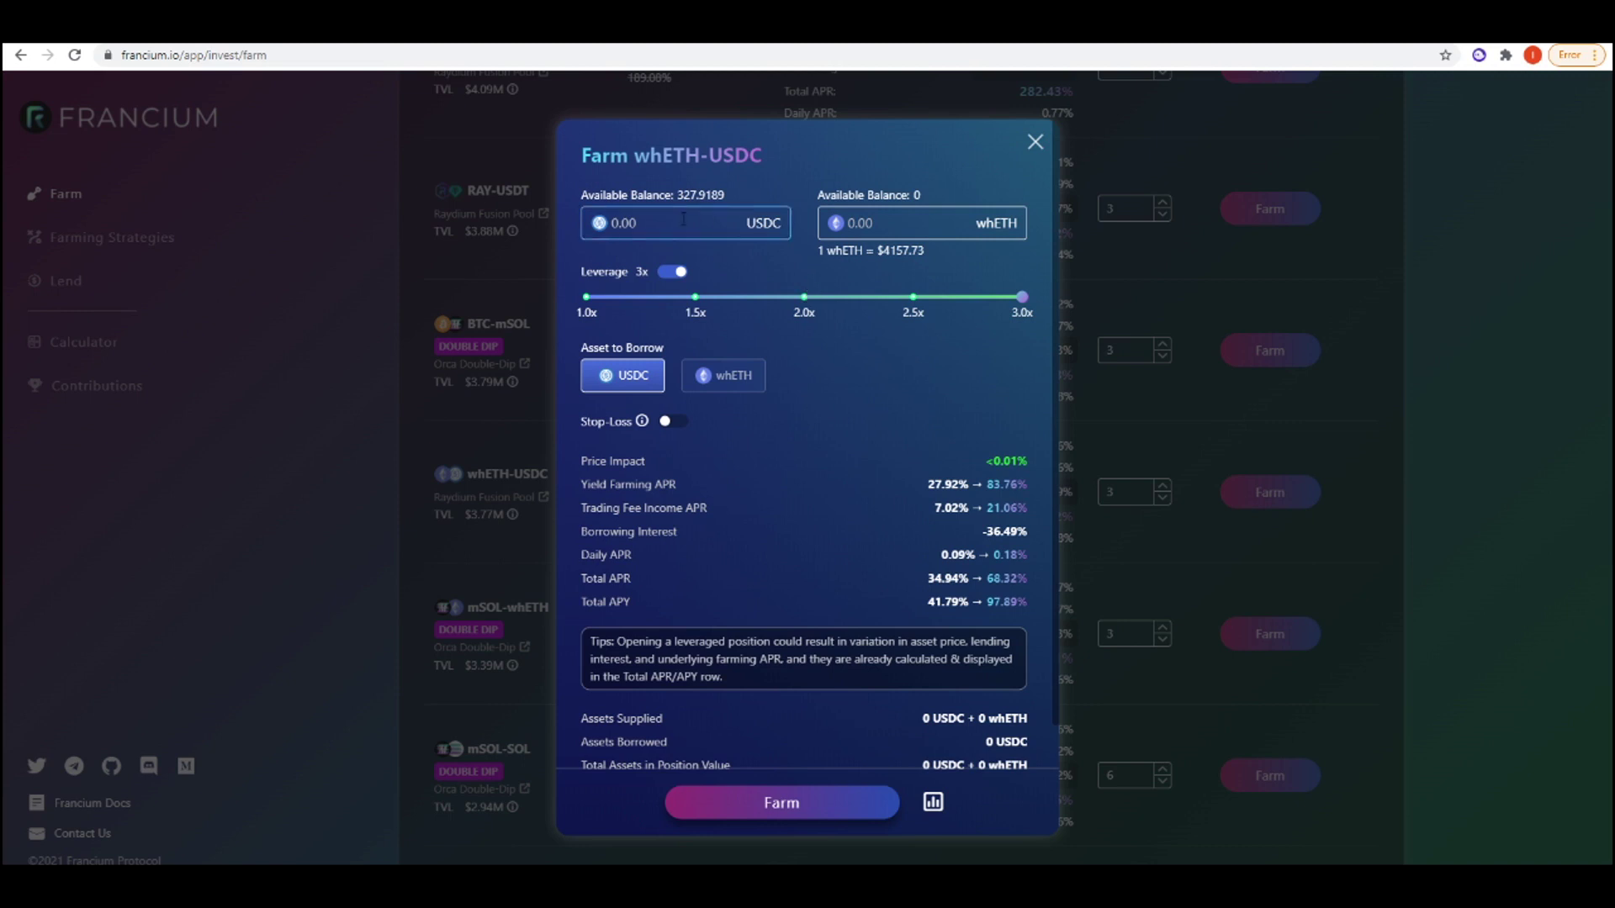
{"action": "type", "text": "30"}
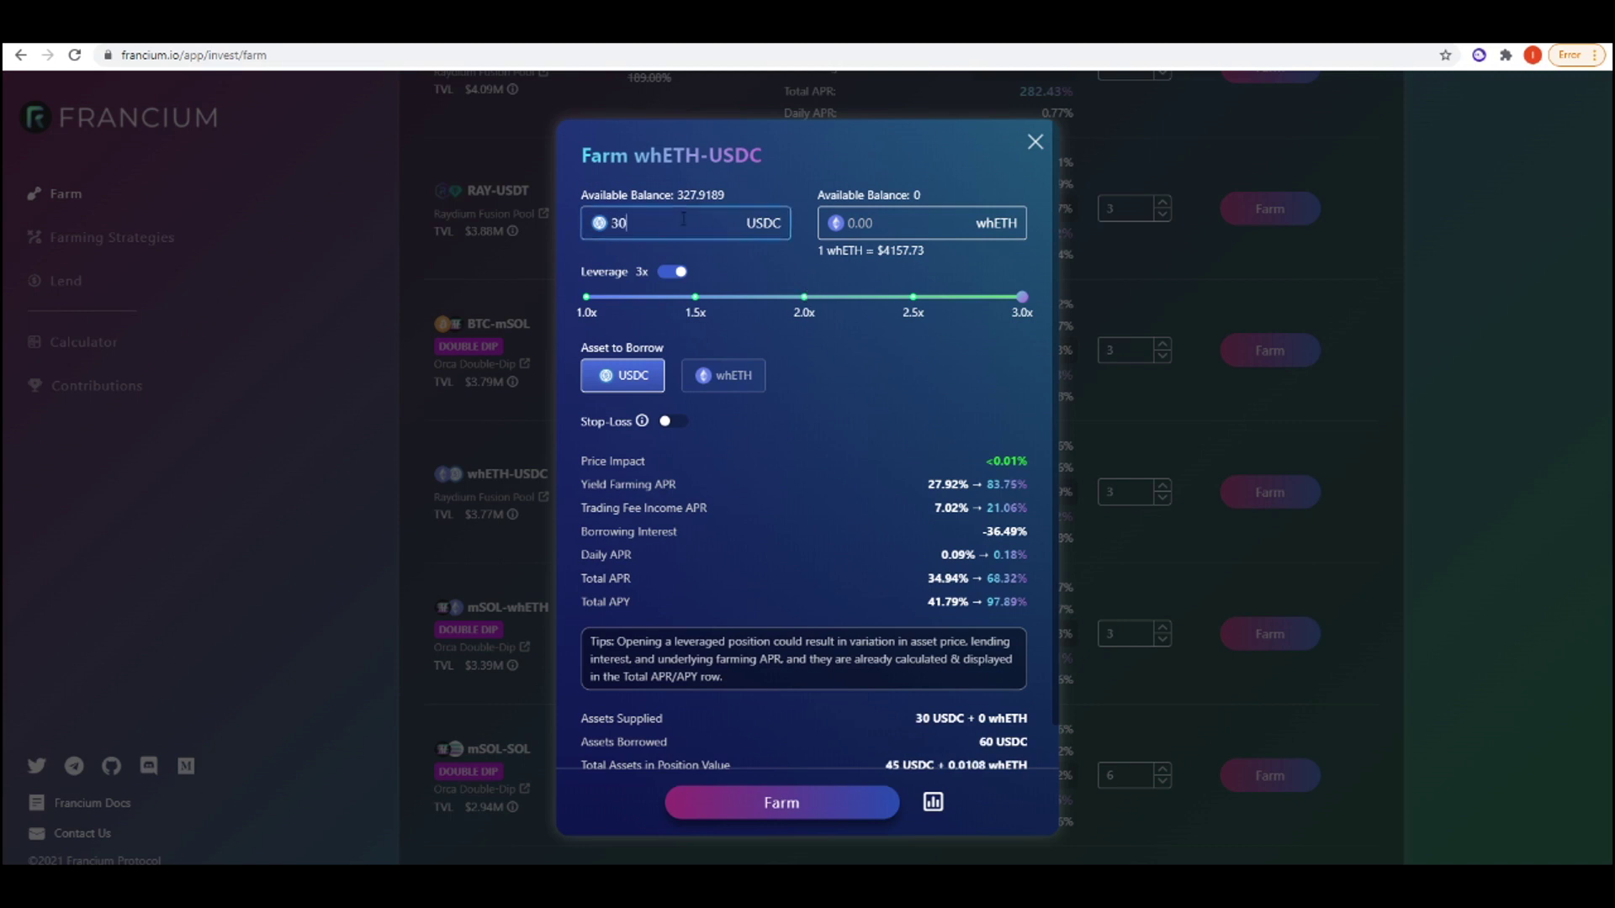
{"action": "left_click", "coordinate": [746, 378]}
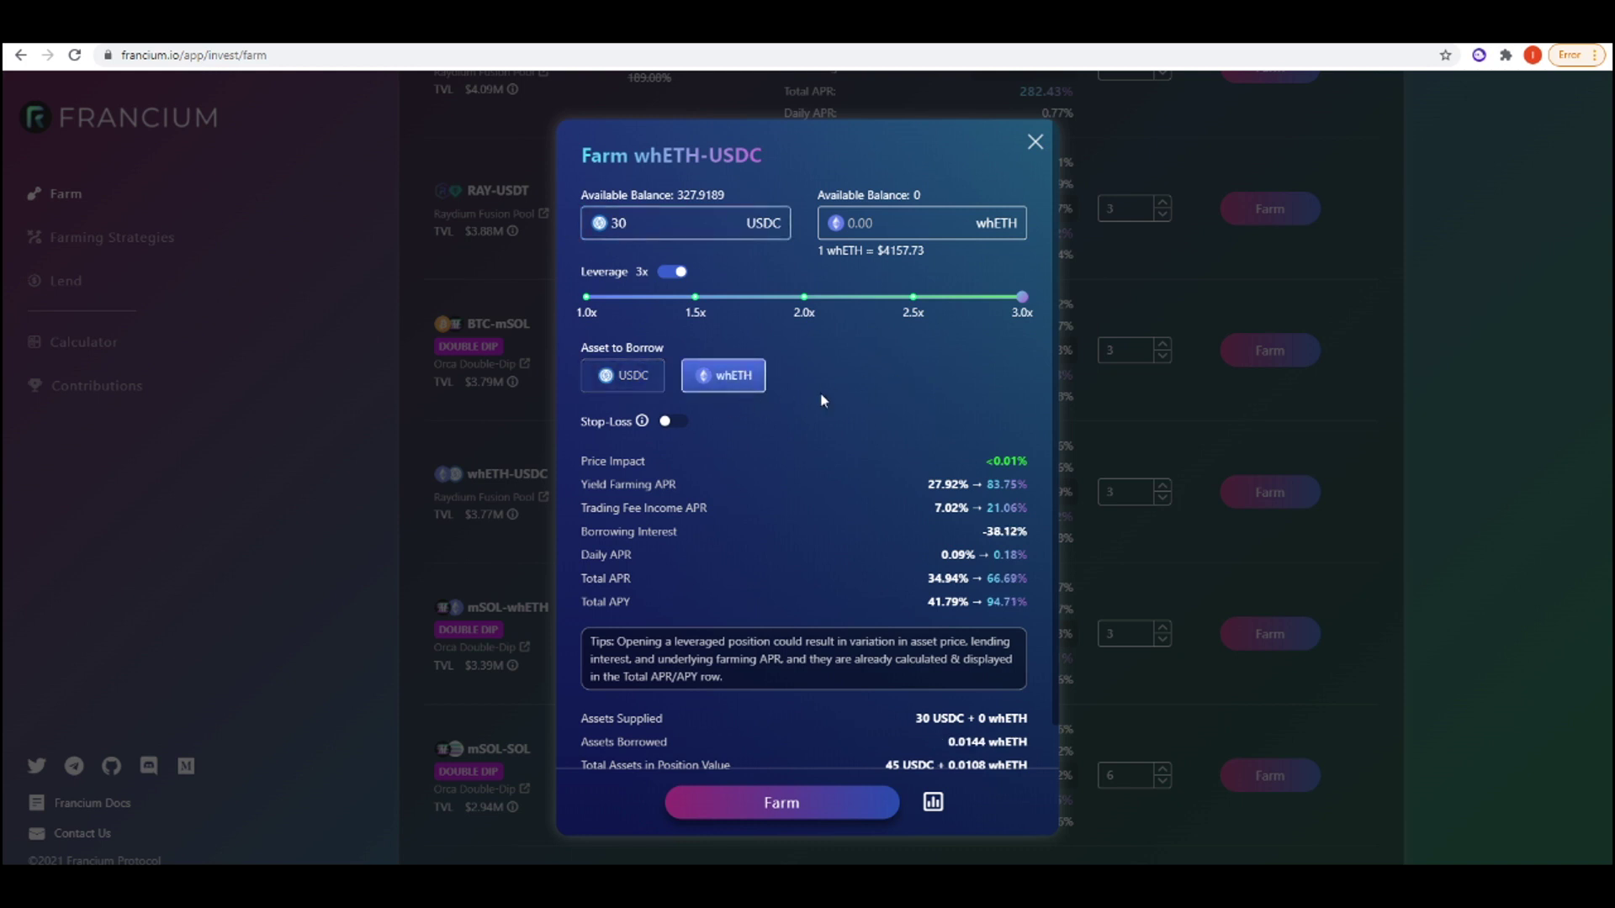
{"action": "scroll", "coordinate": [903, 372], "scroll_direction": "down", "scroll_amount": 1}
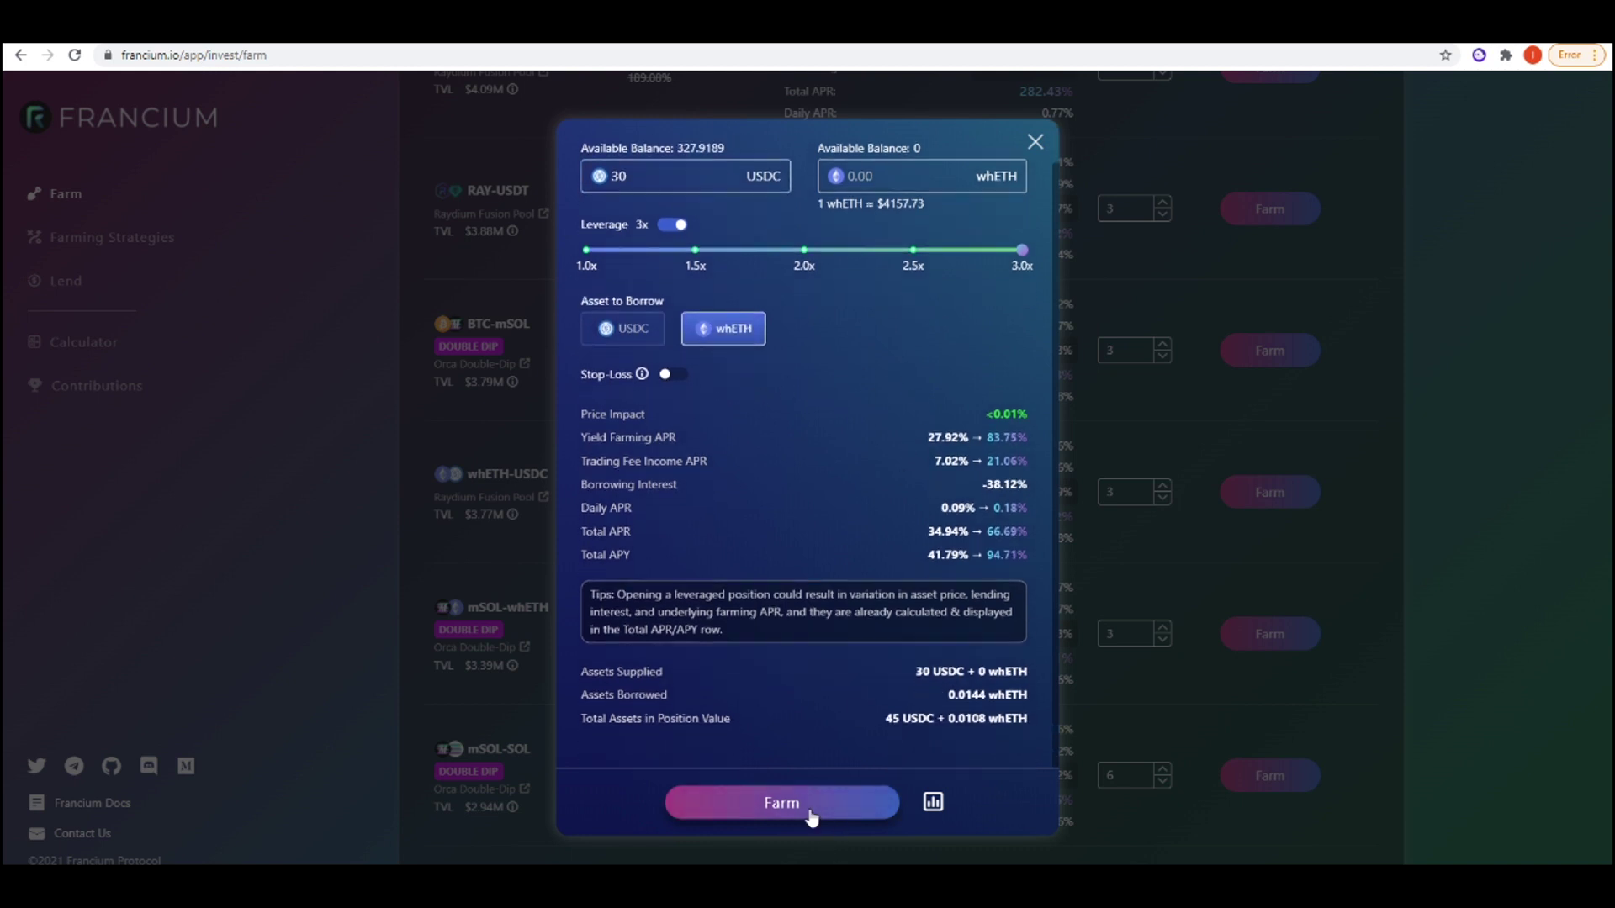
{"action": "left_click", "coordinate": [809, 812]}
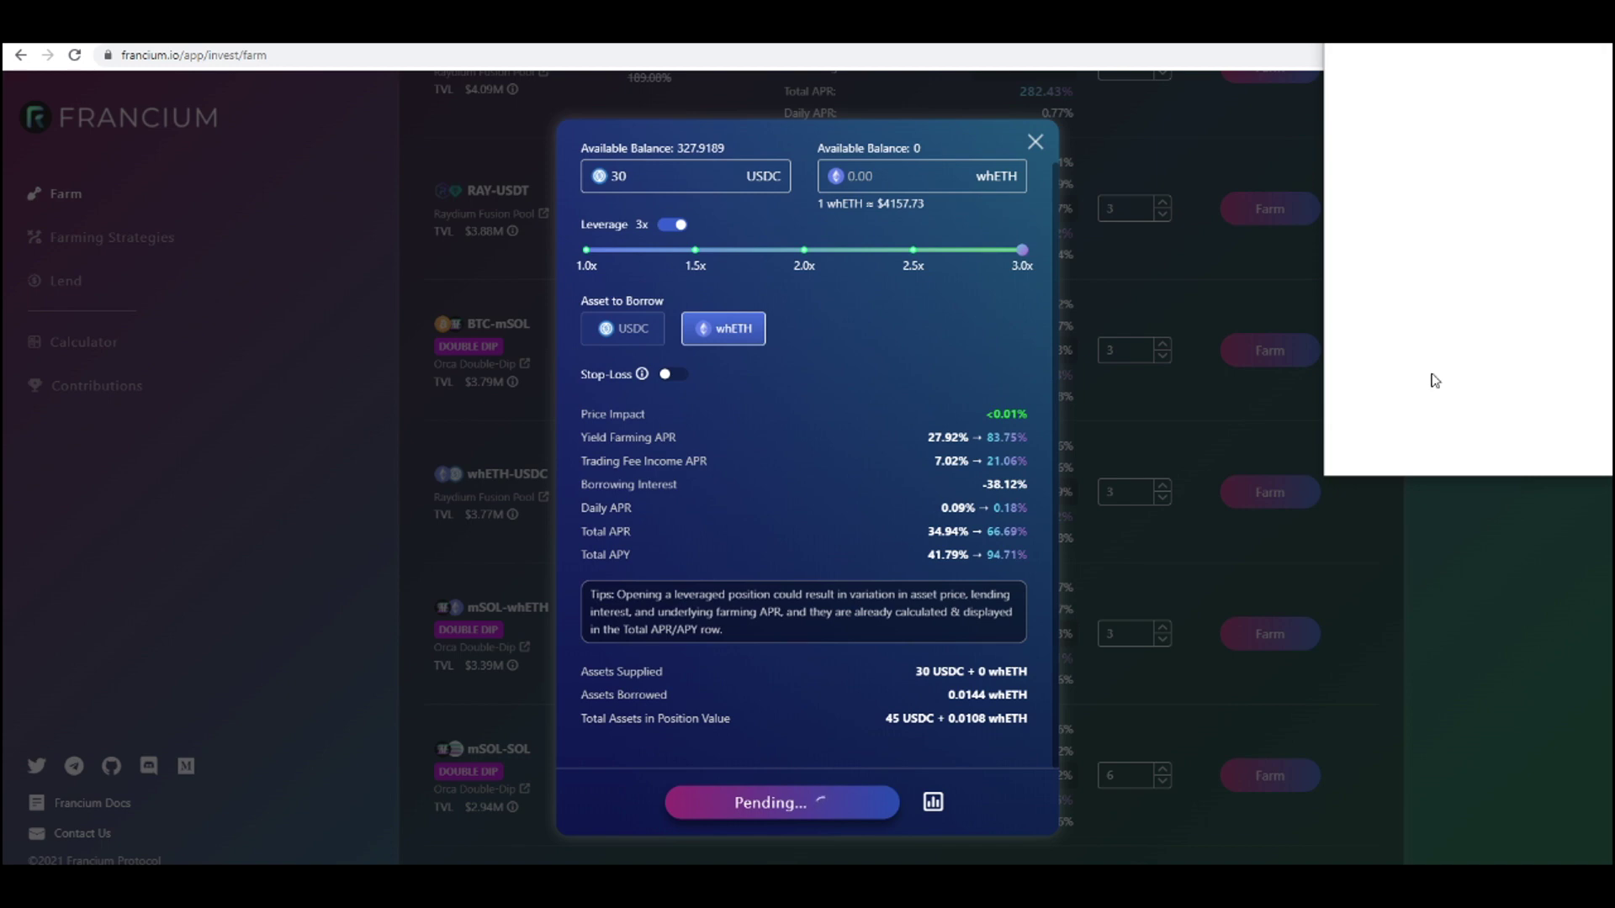
{"action": "left_click", "coordinate": [1547, 452]}
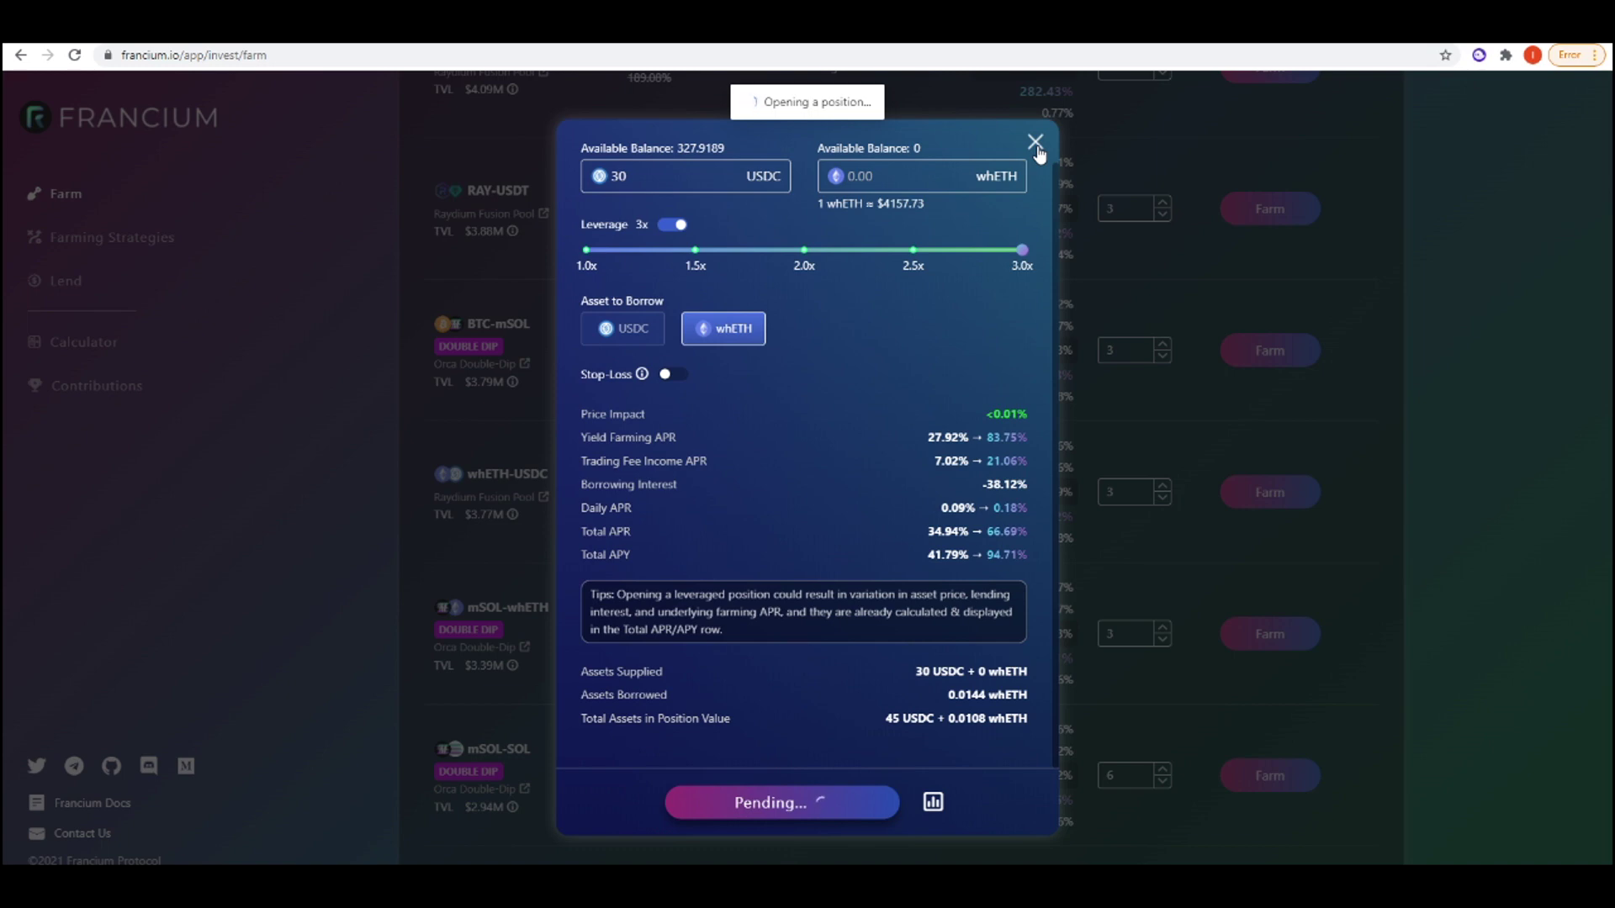
{"action": "left_click", "coordinate": [1035, 143]}
Refresh the positions list and examine the whETH-USDC position's profit chart for 90 and 365 invested days, closing the details when done.
{"action": "scroll", "coordinate": [1443, 446], "scroll_direction": "up", "scroll_amount": 10}
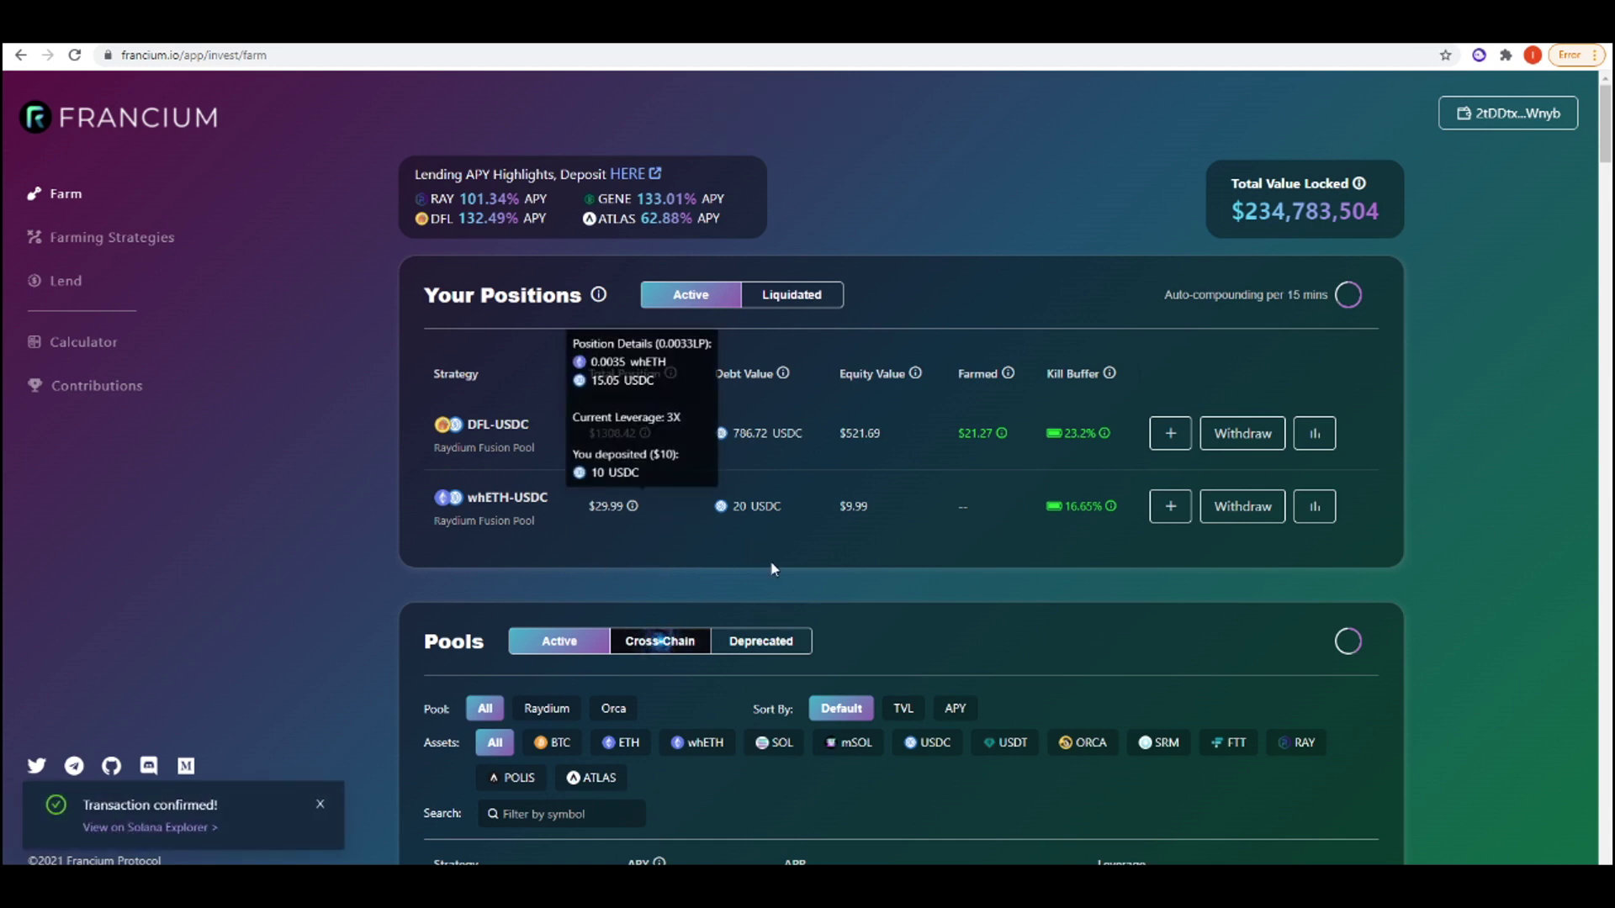
{"action": "left_click", "coordinate": [1348, 294]}
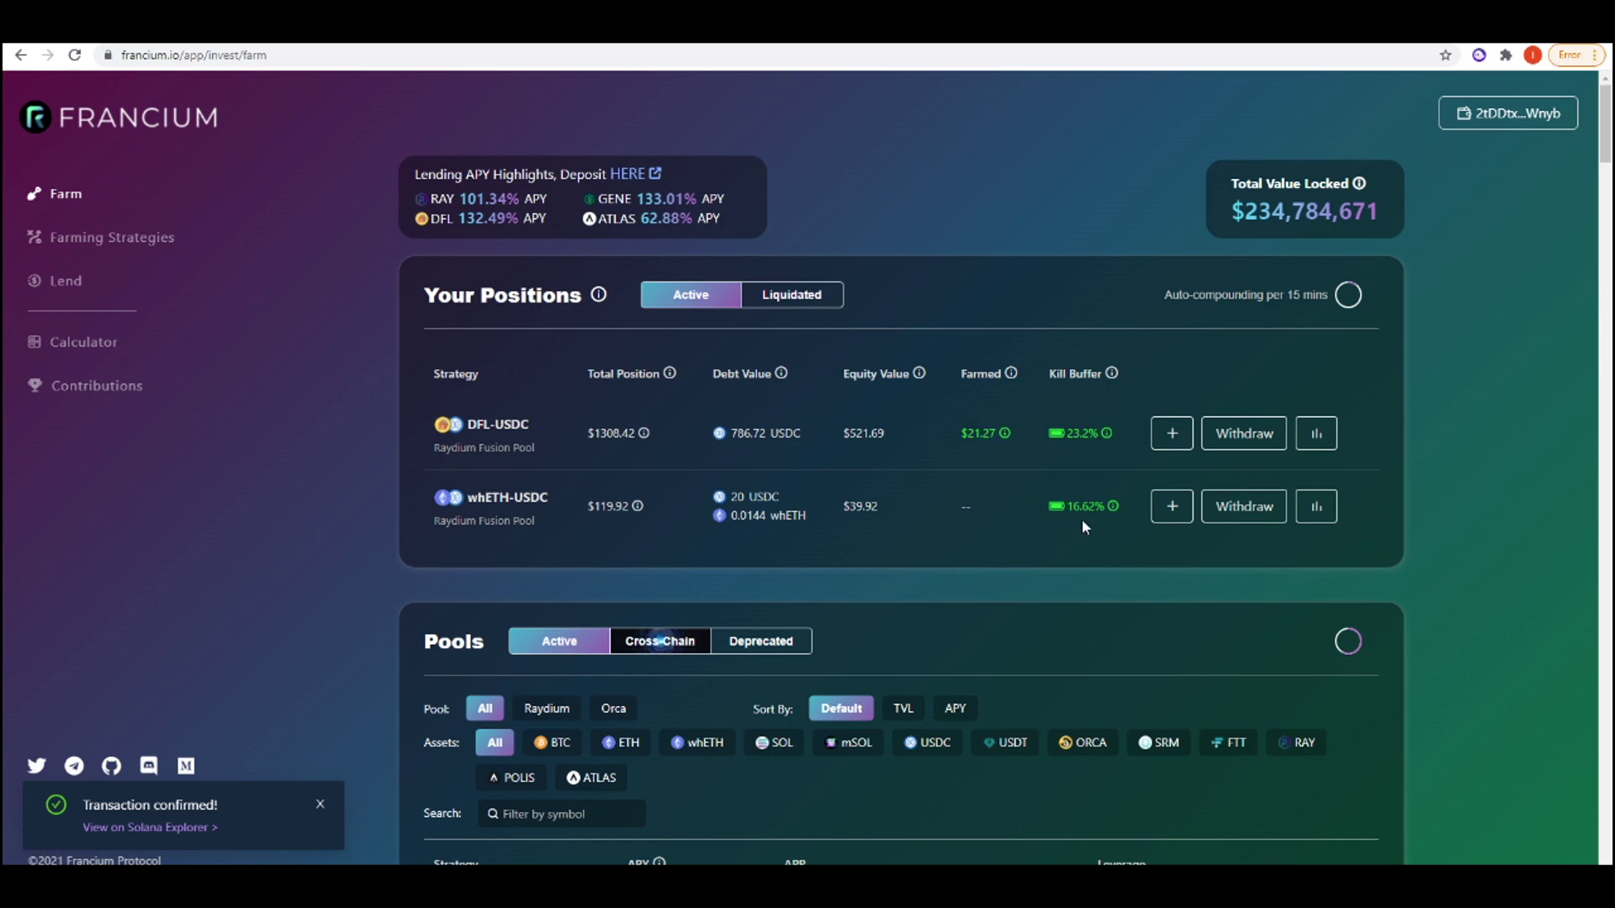
{"action": "left_click", "coordinate": [1318, 511]}
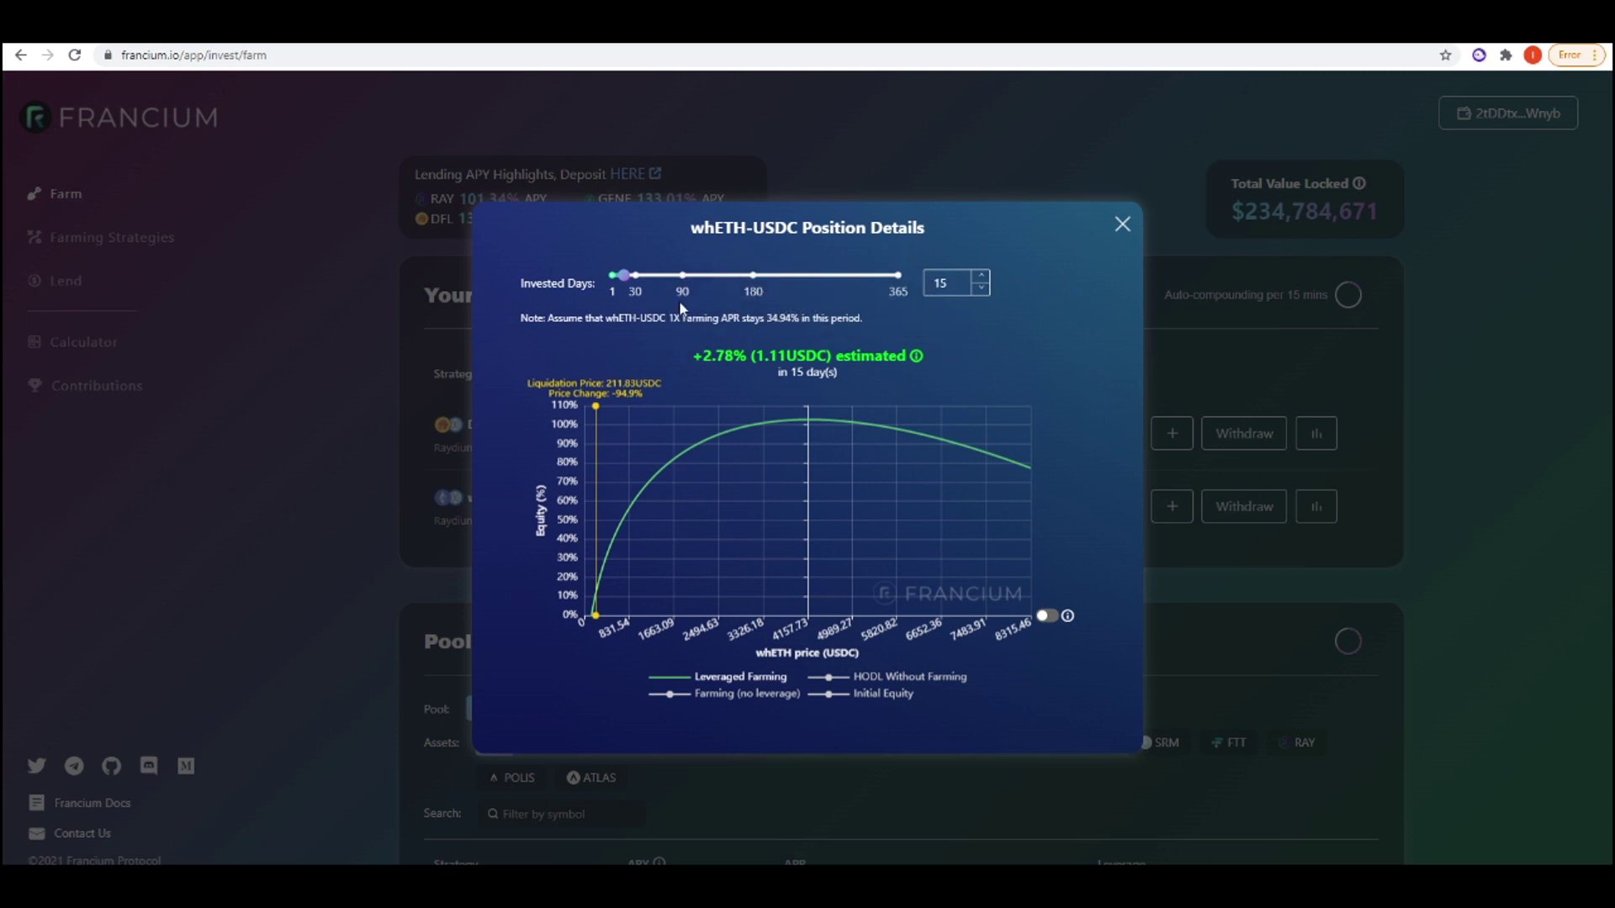
{"action": "left_click_drag", "start_coordinate": [626, 280], "coordinate": [686, 287]}
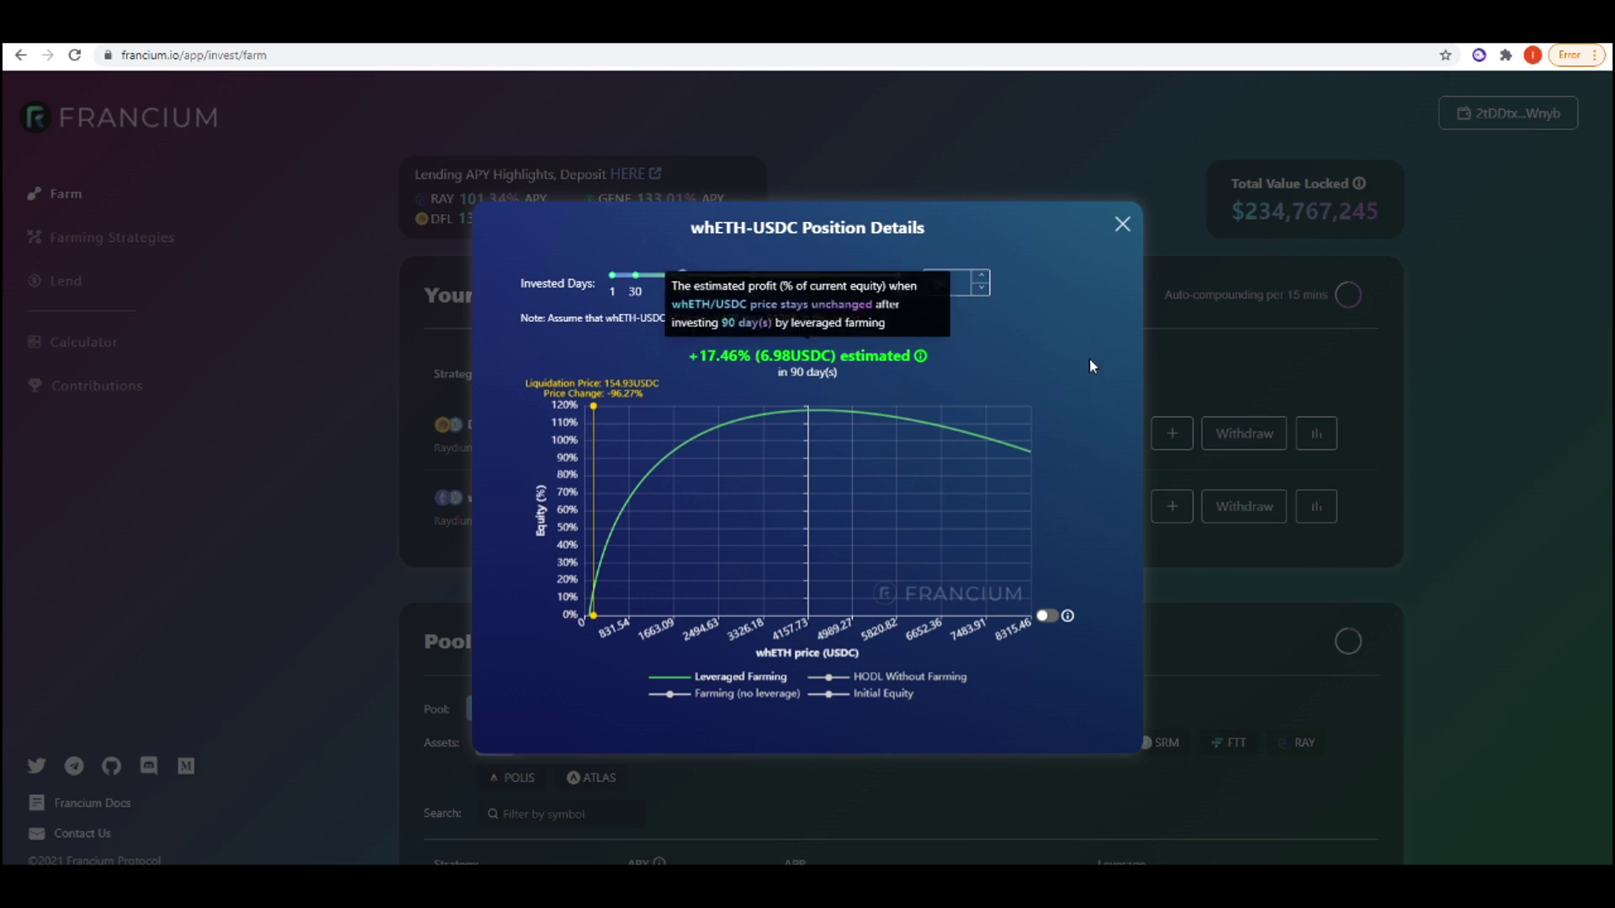
{"action": "mouse_move", "coordinate": [914, 458]}
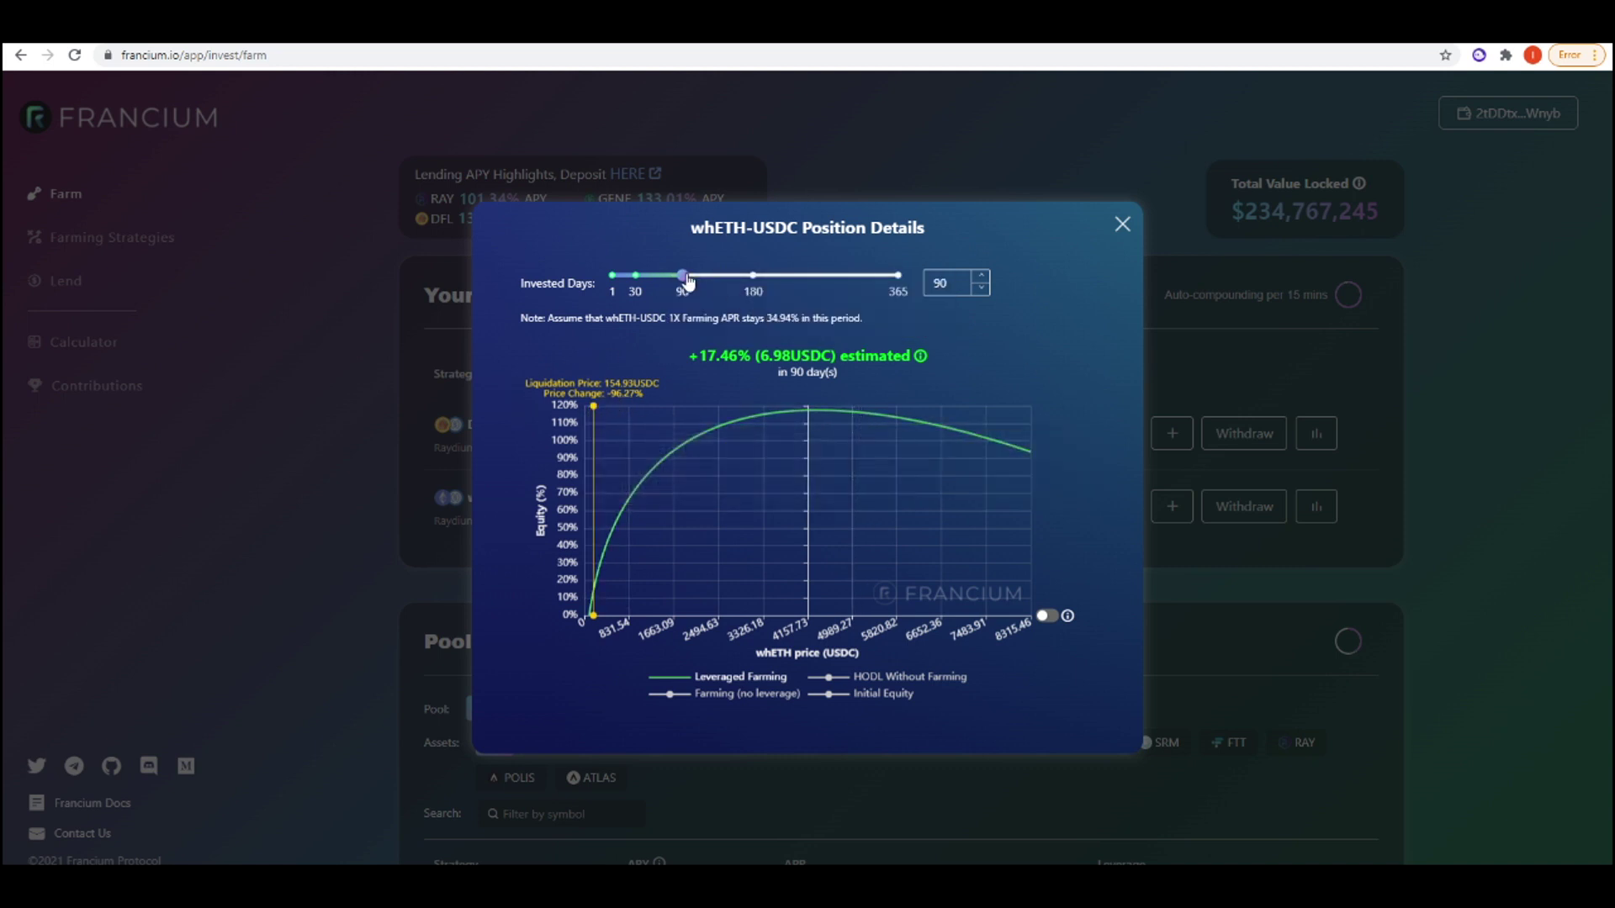
{"action": "left_click_drag", "start_coordinate": [682, 275], "coordinate": [898, 275]}
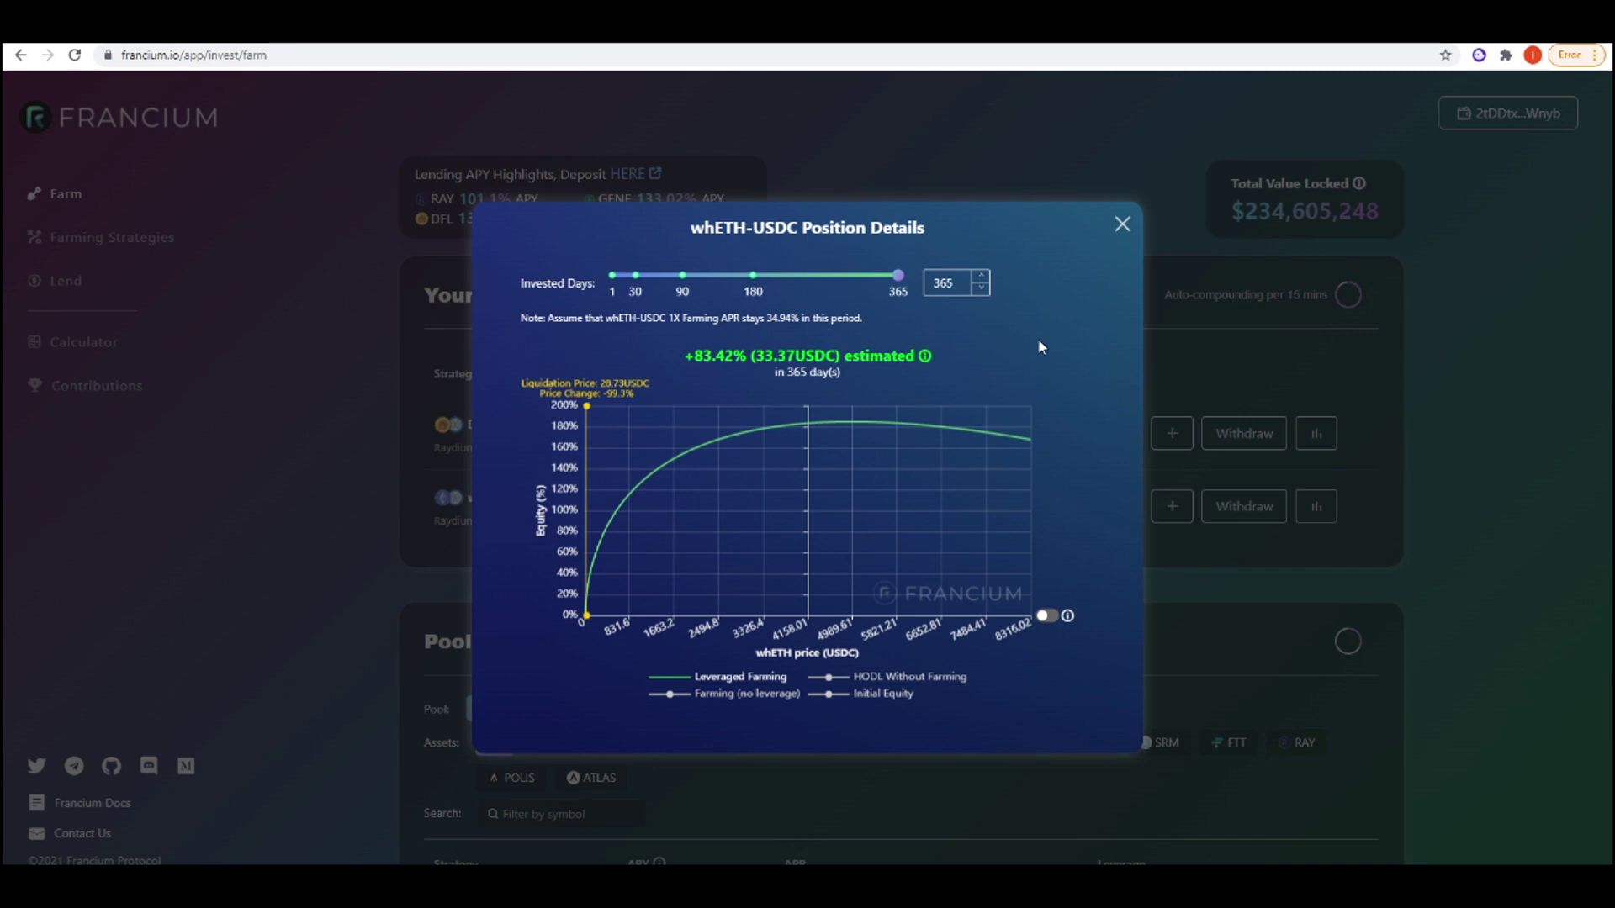
{"action": "left_click", "coordinate": [1122, 224]}
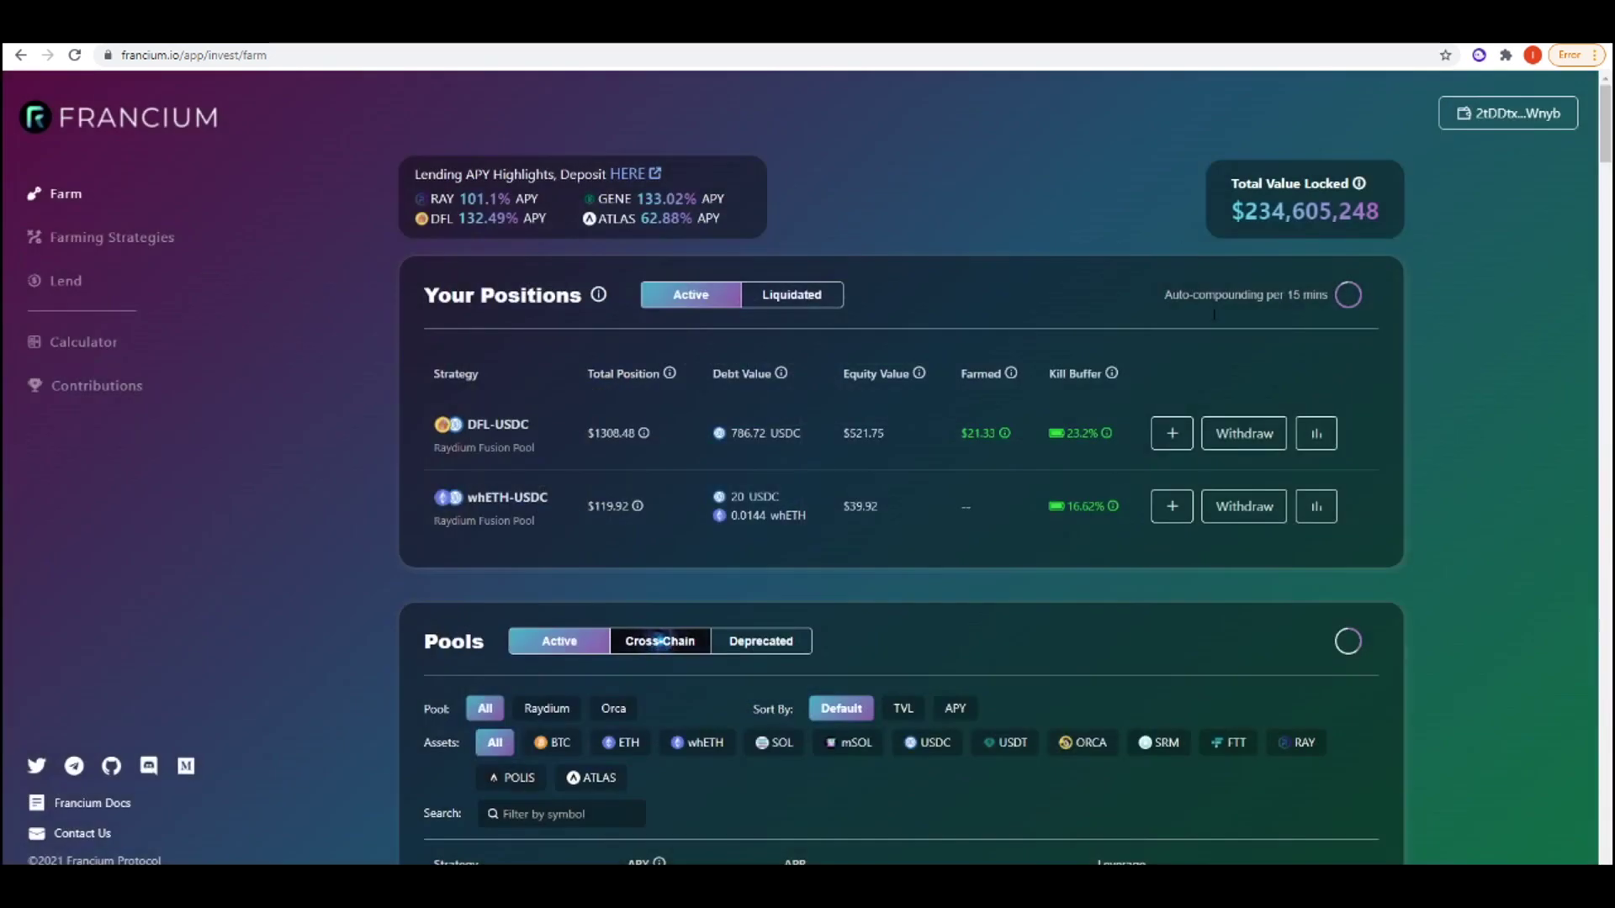
Withdraw 100% of the whETH-USDC position as USDC, approve the wallet transactions and close the withdrawal dialog.
{"action": "left_click", "coordinate": [1251, 513]}
{"action": "left_click", "coordinate": [849, 409]}
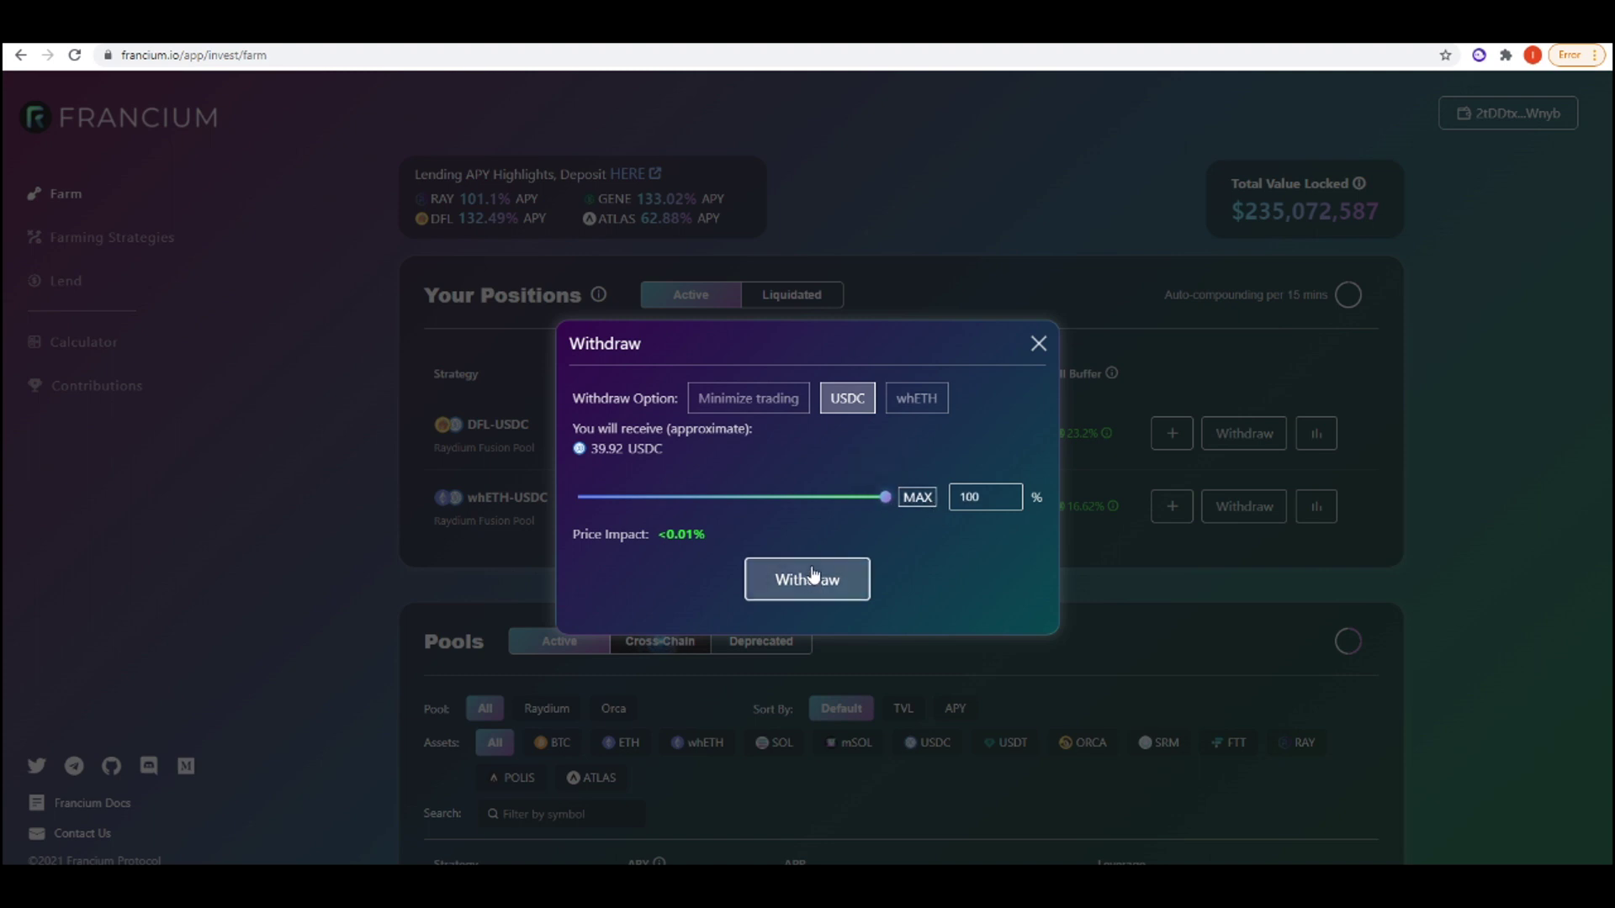
{"action": "left_click", "coordinate": [852, 588]}
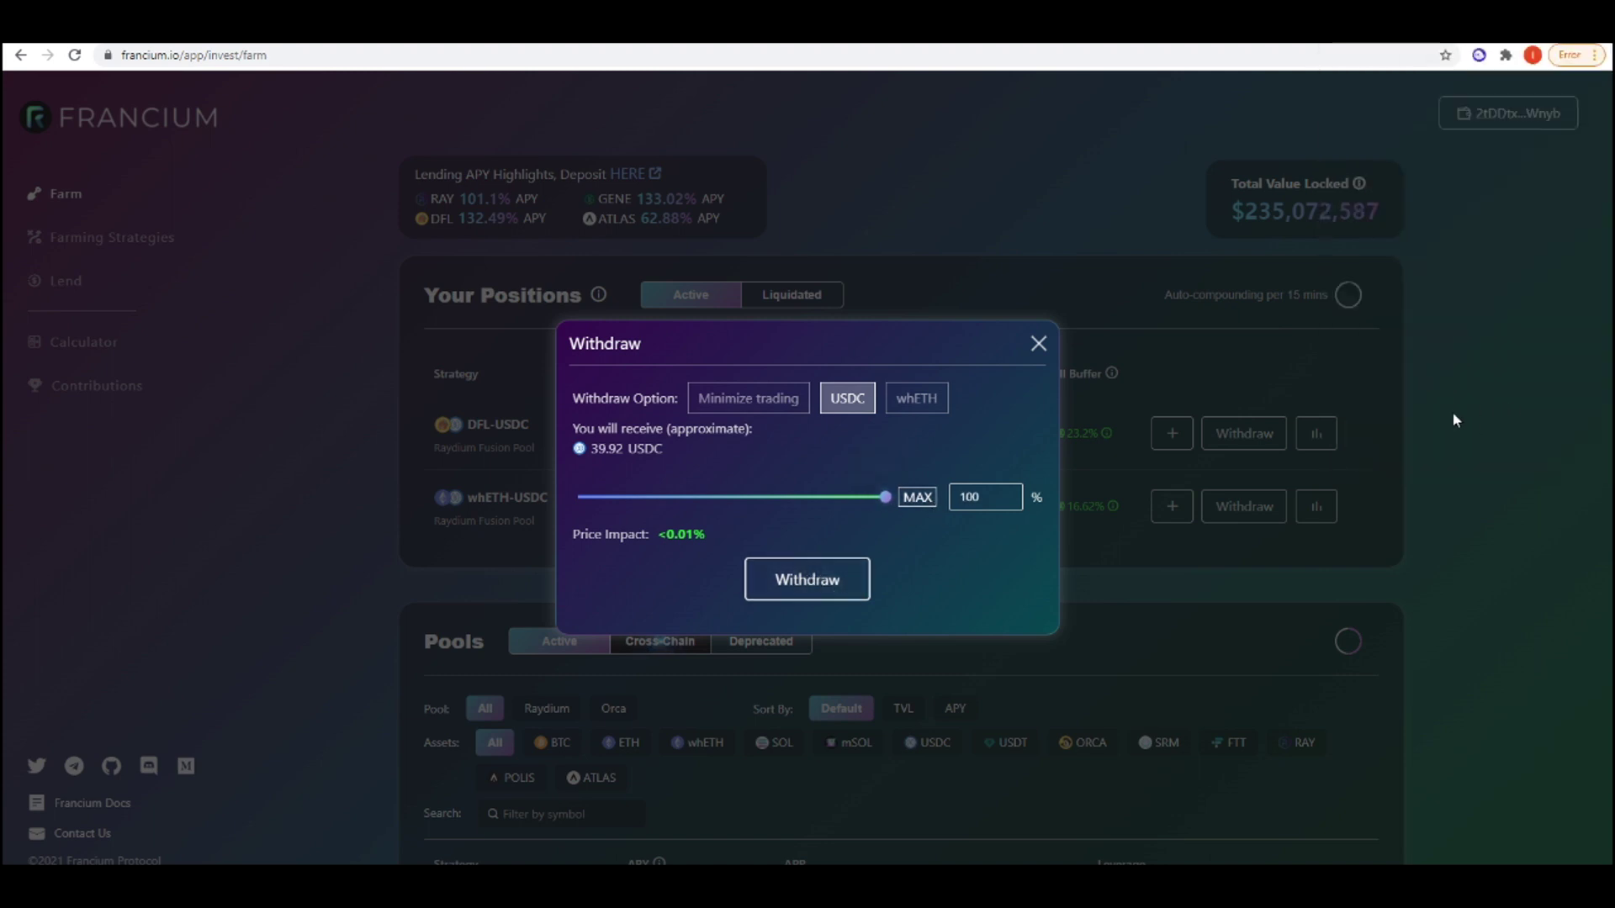
{"action": "left_click", "coordinate": [827, 584]}
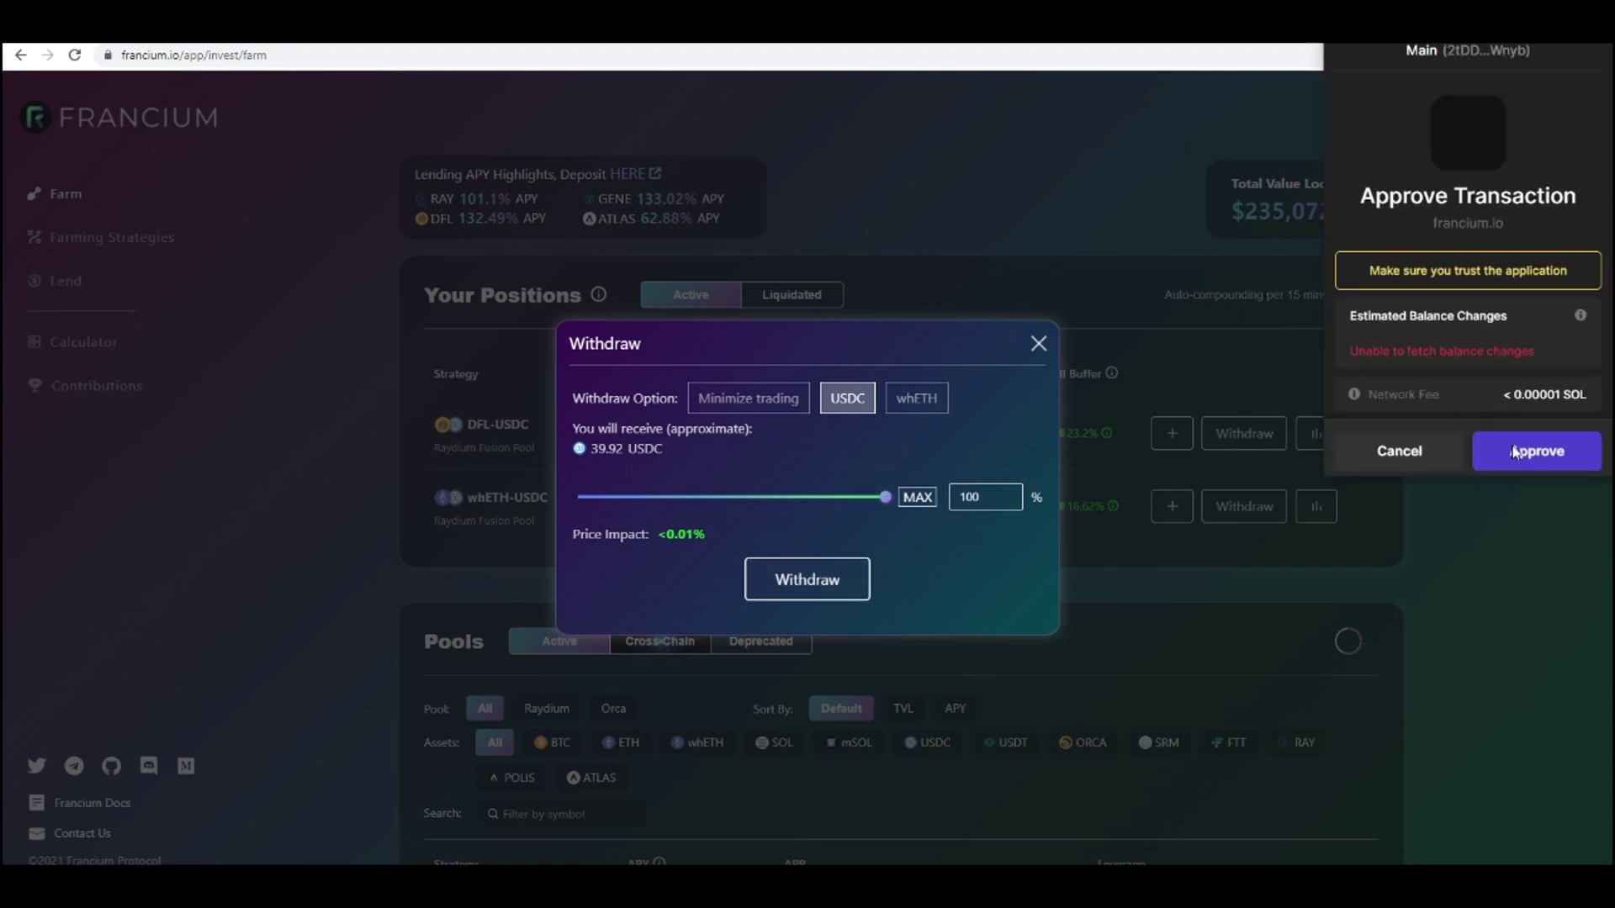
{"action": "left_click", "coordinate": [1514, 450]}
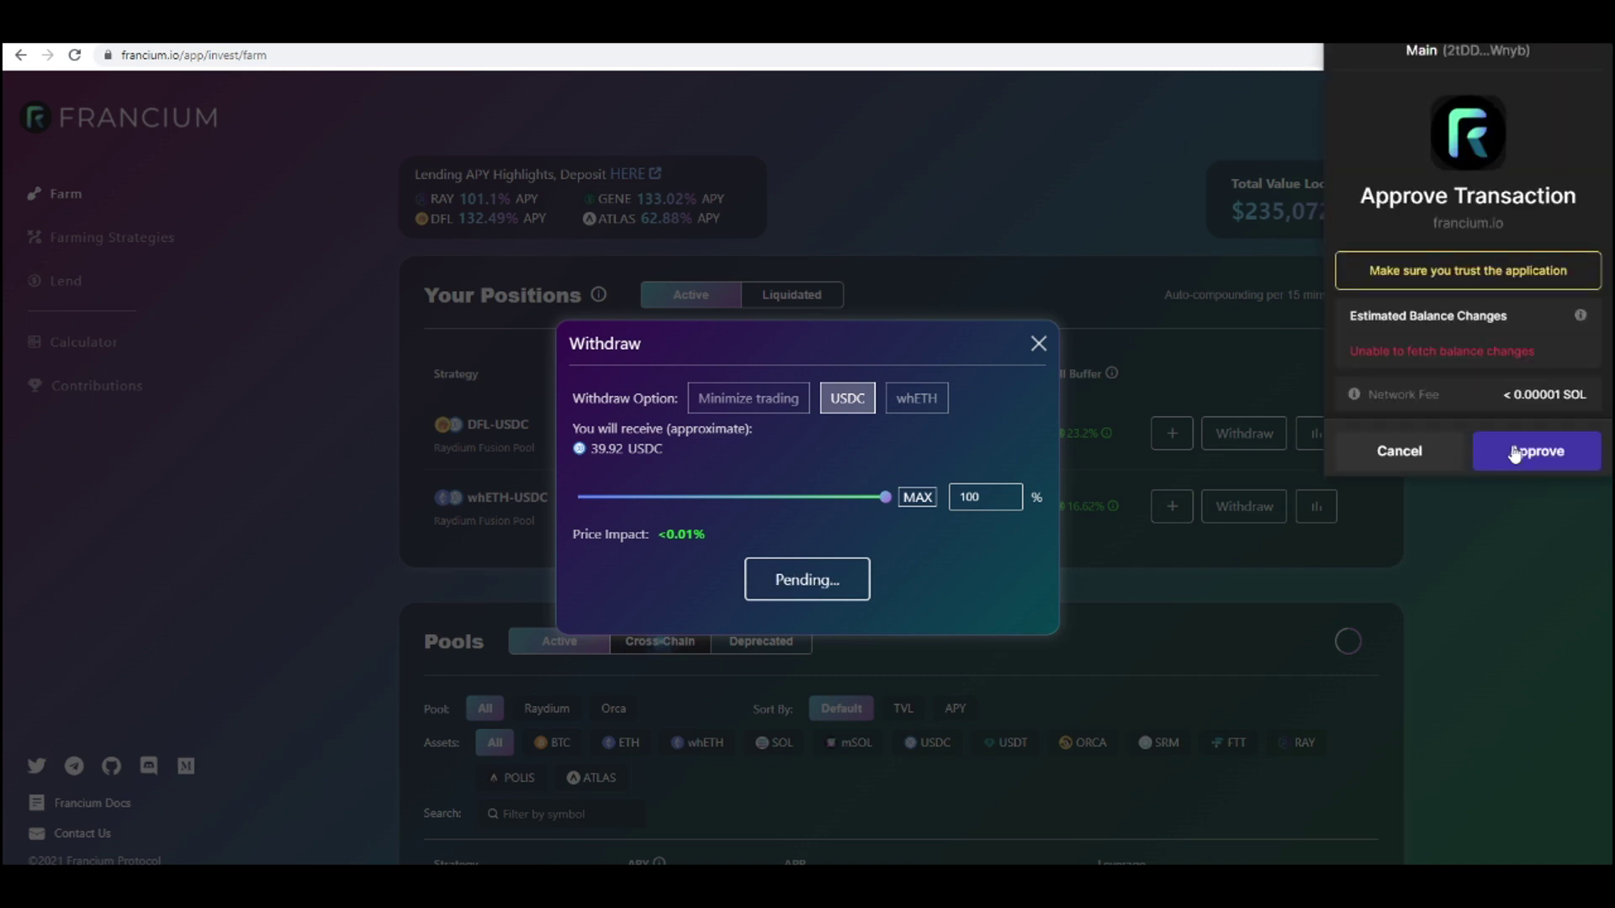
{"action": "left_click", "coordinate": [1514, 454]}
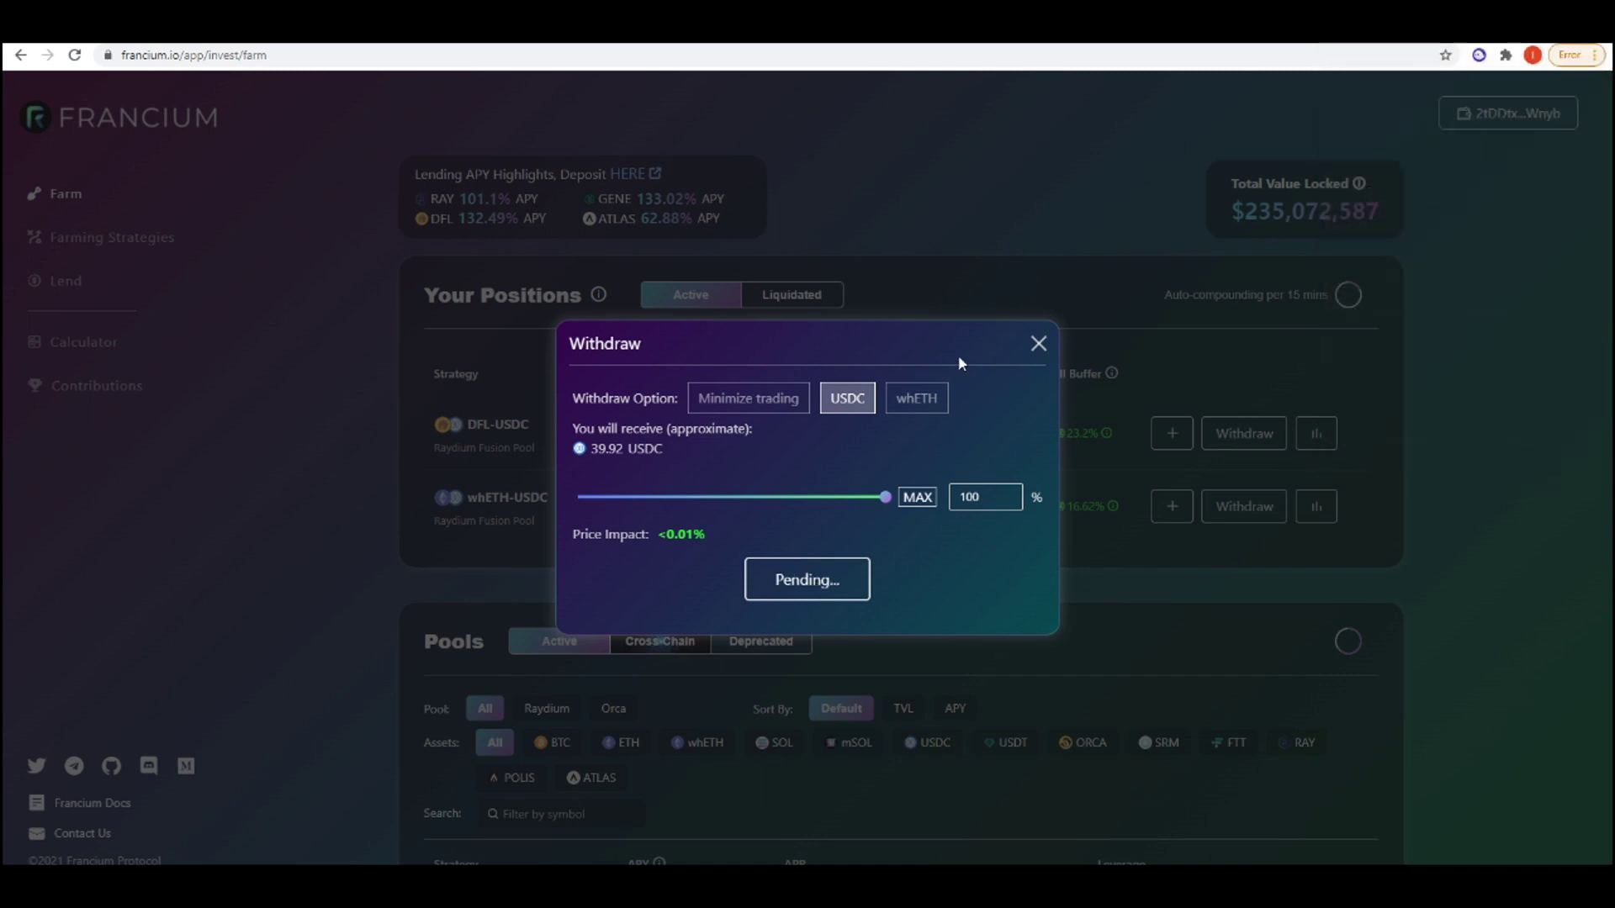
{"action": "left_click", "coordinate": [1039, 344]}
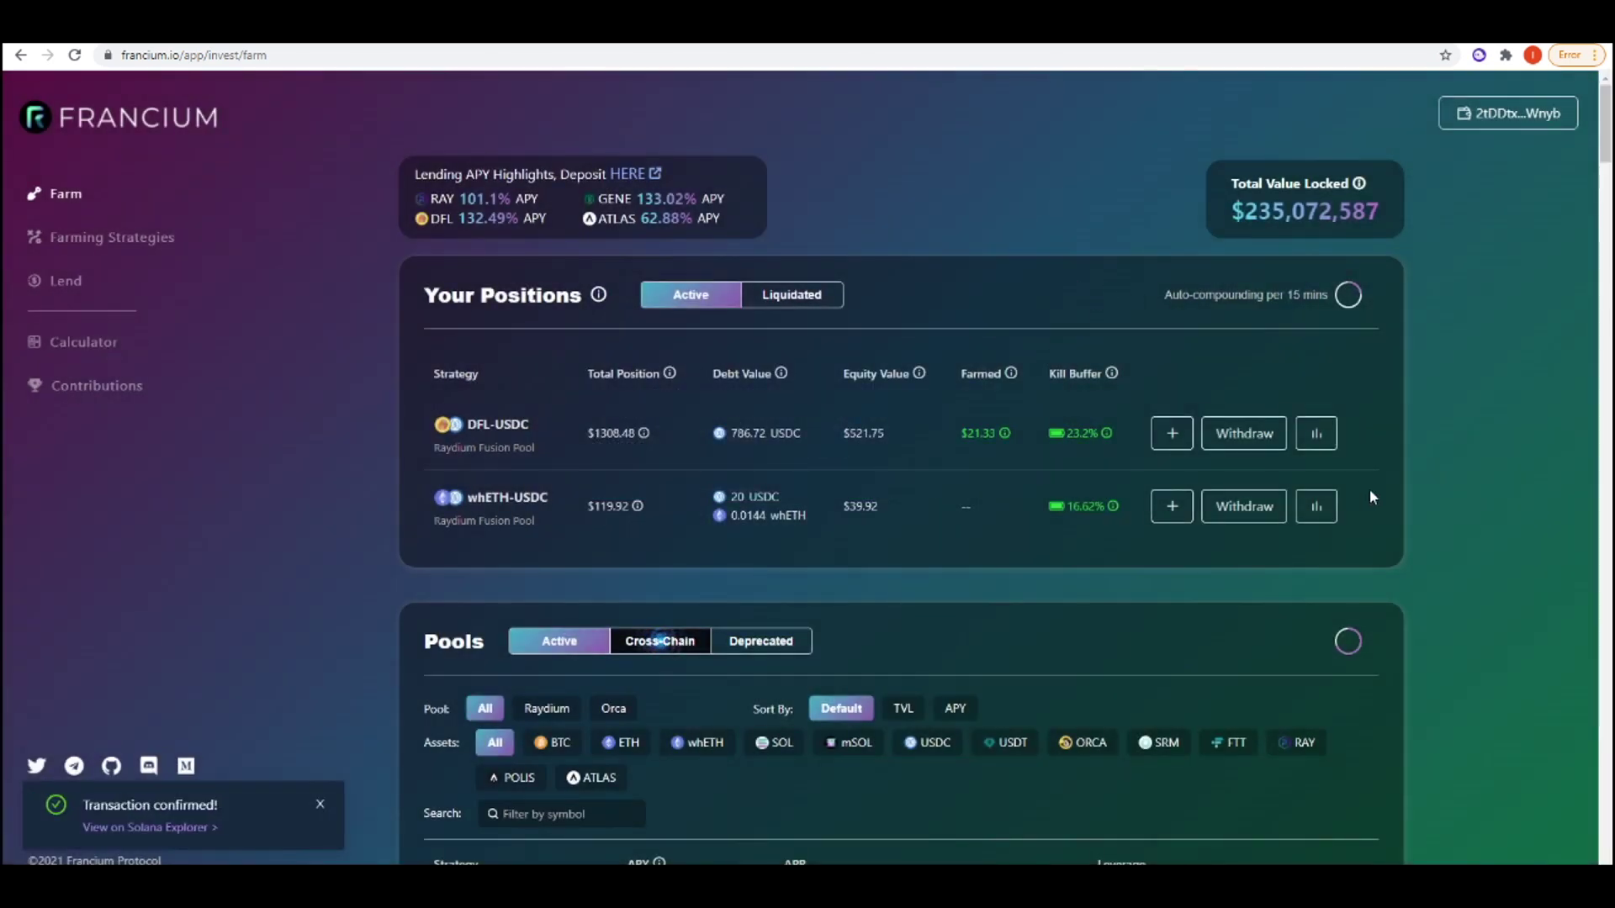